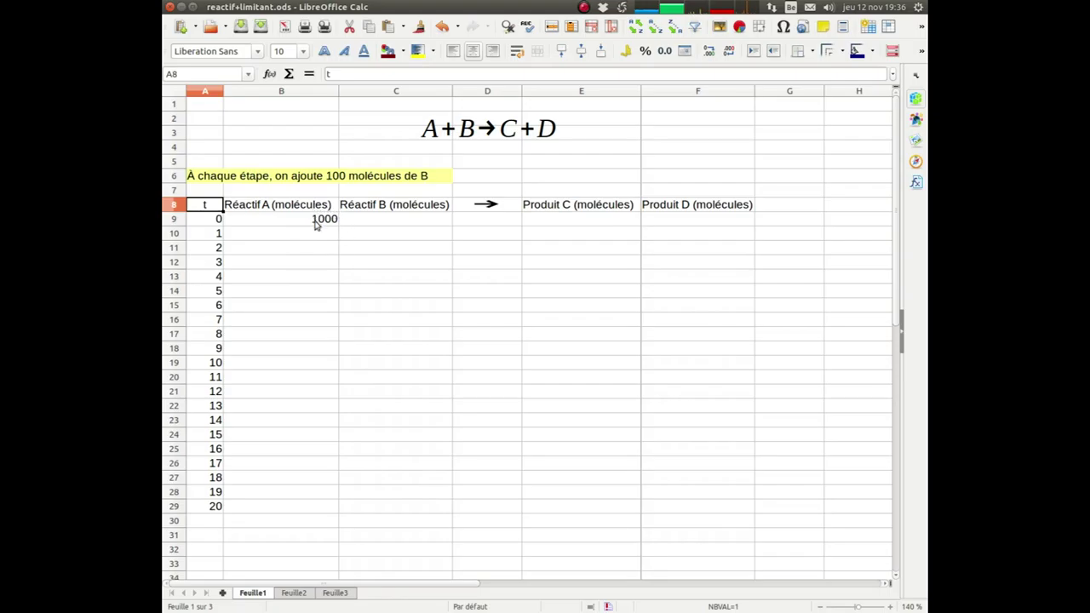
# - Enter 0 molecules at t = 0 for Réactif B, Produit C and Produit D in C9, E9 and F9
pyautogui.click(418, 219)
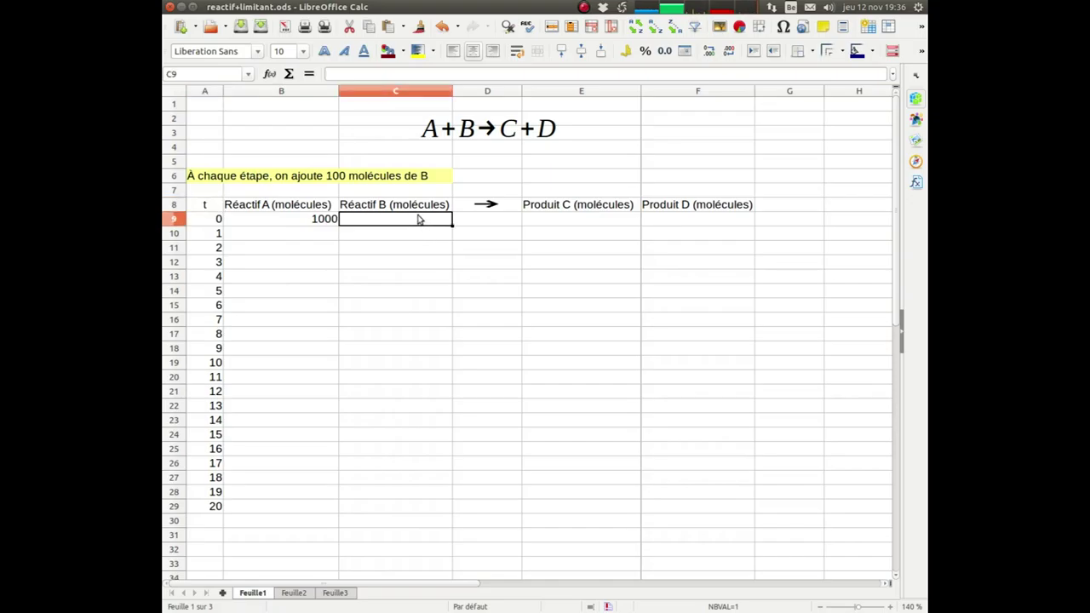
pyautogui.write('0')
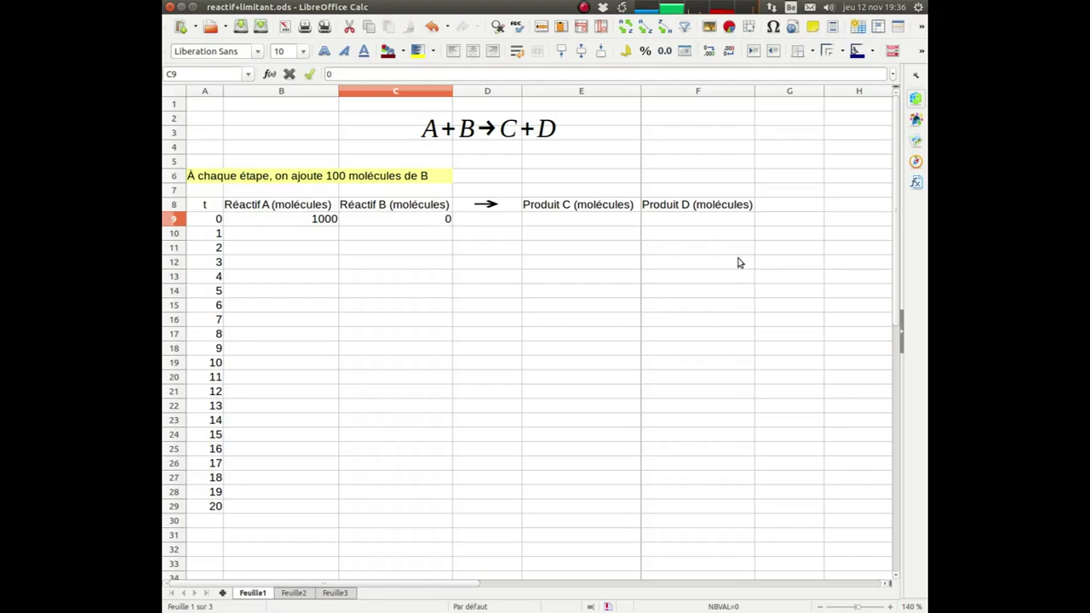
pyautogui.press('Tab')
pyautogui.press('Tab')
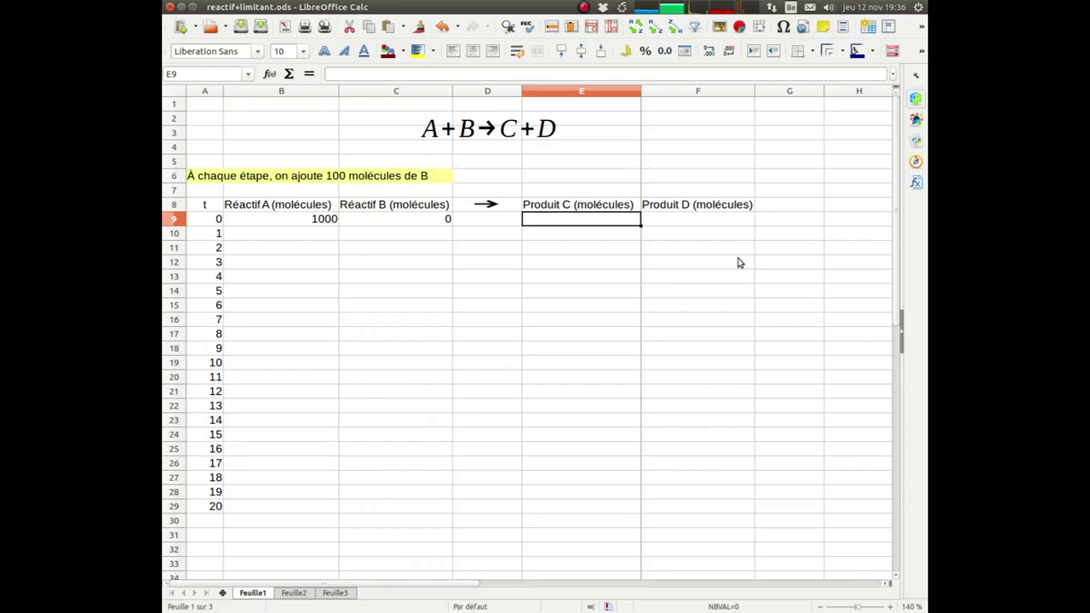
pyautogui.write('0')
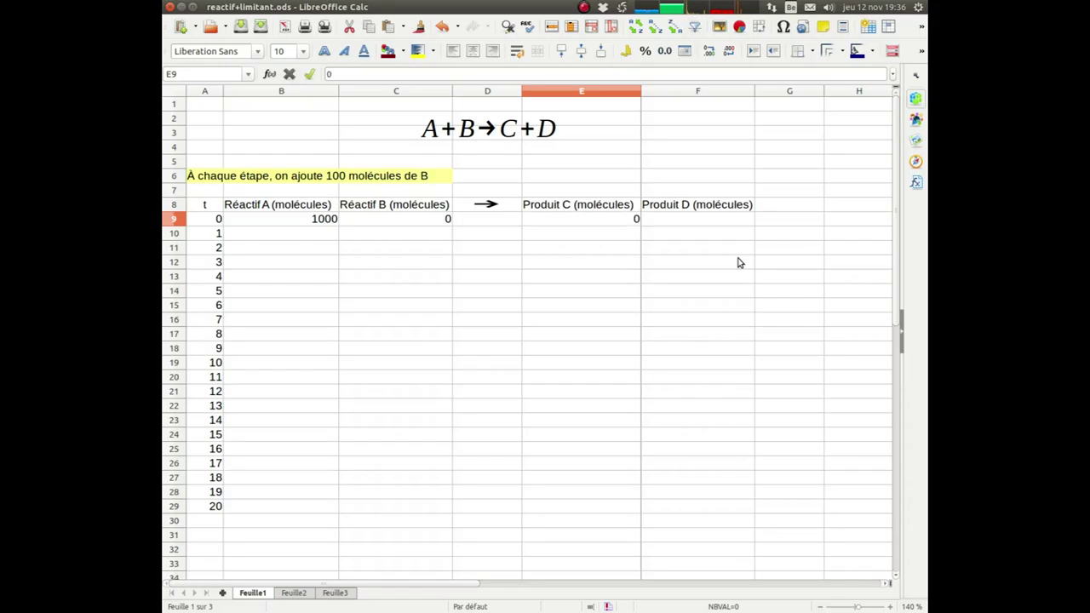
pyautogui.press('Tab')
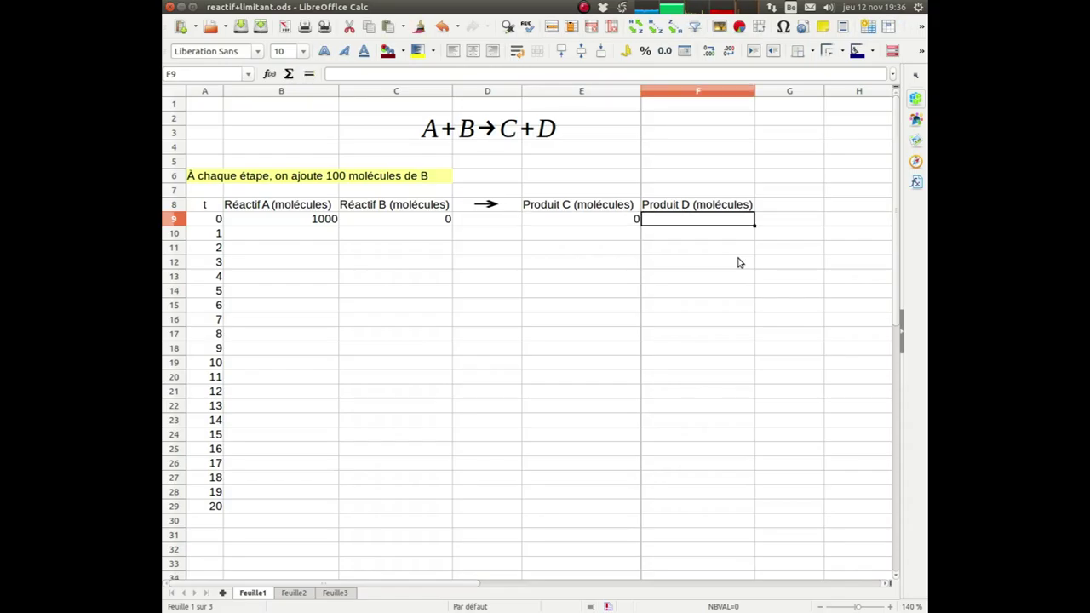
pyautogui.write('0')
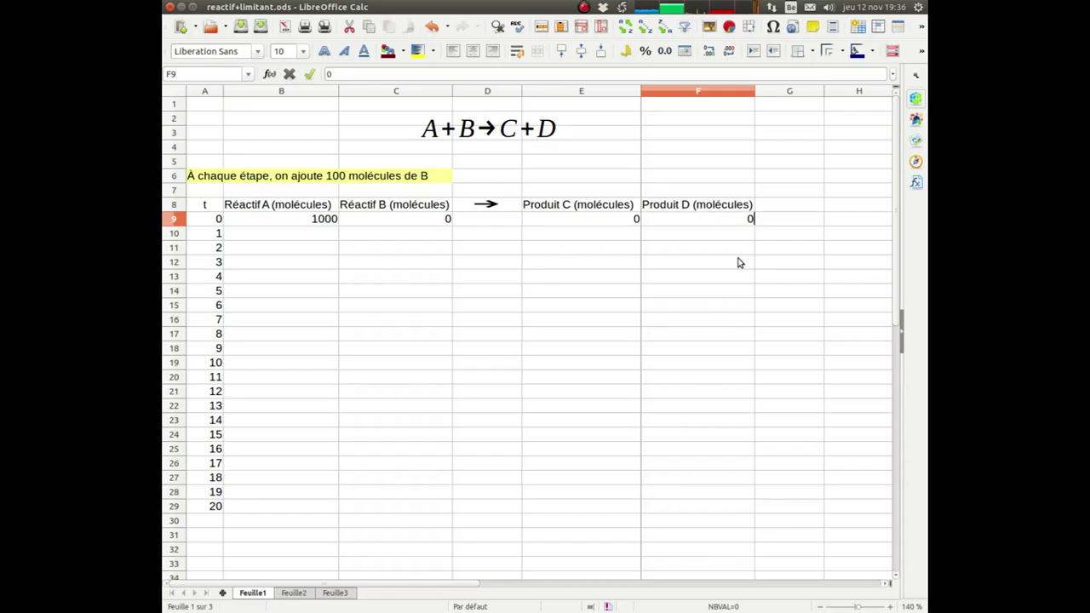
pyautogui.press('Return')
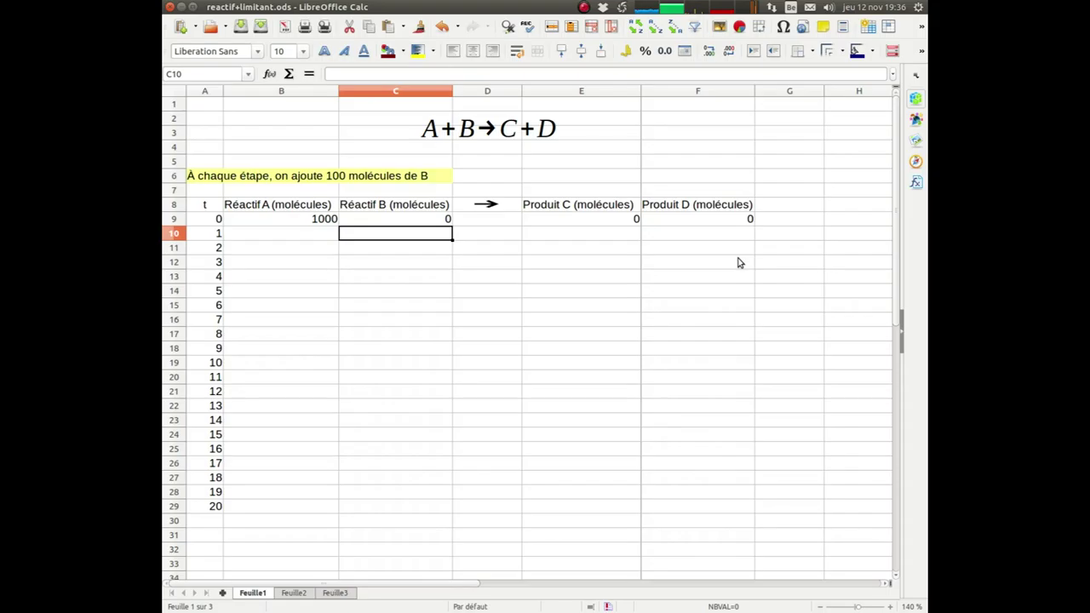
# - For t = 1, enter 900 molecules of Réactif A in B10 and 0 of Réactif B in C10
pyautogui.click(287, 237)
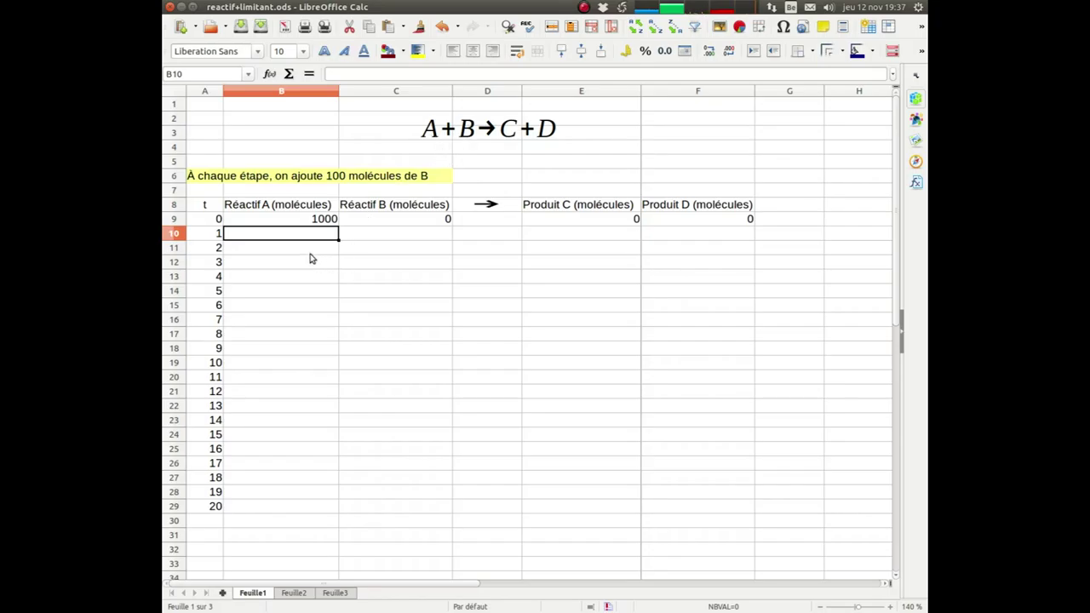
pyautogui.click(405, 240)
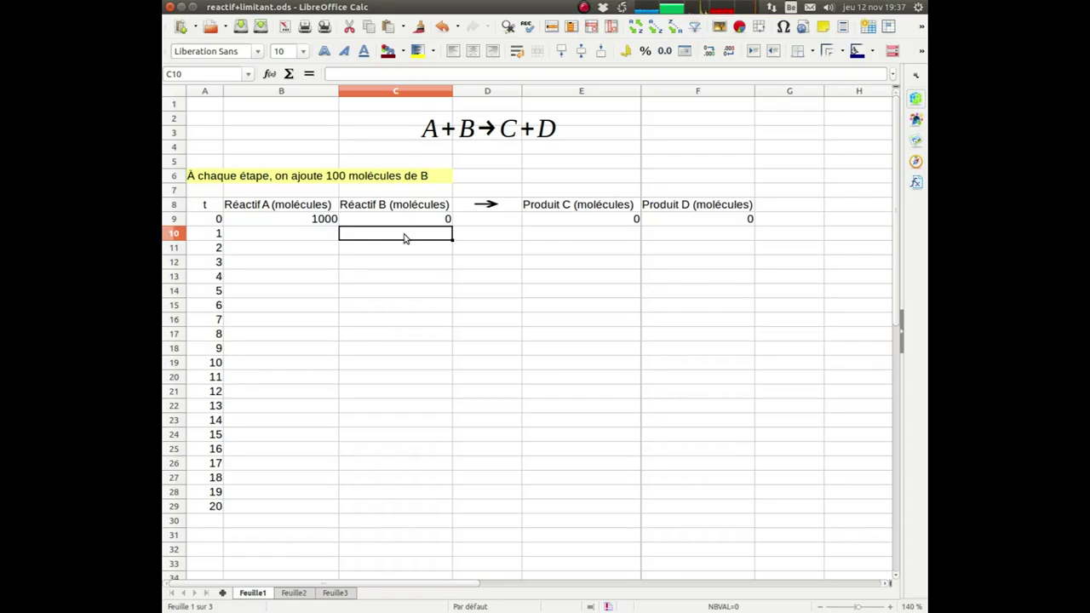
pyautogui.press('Left')
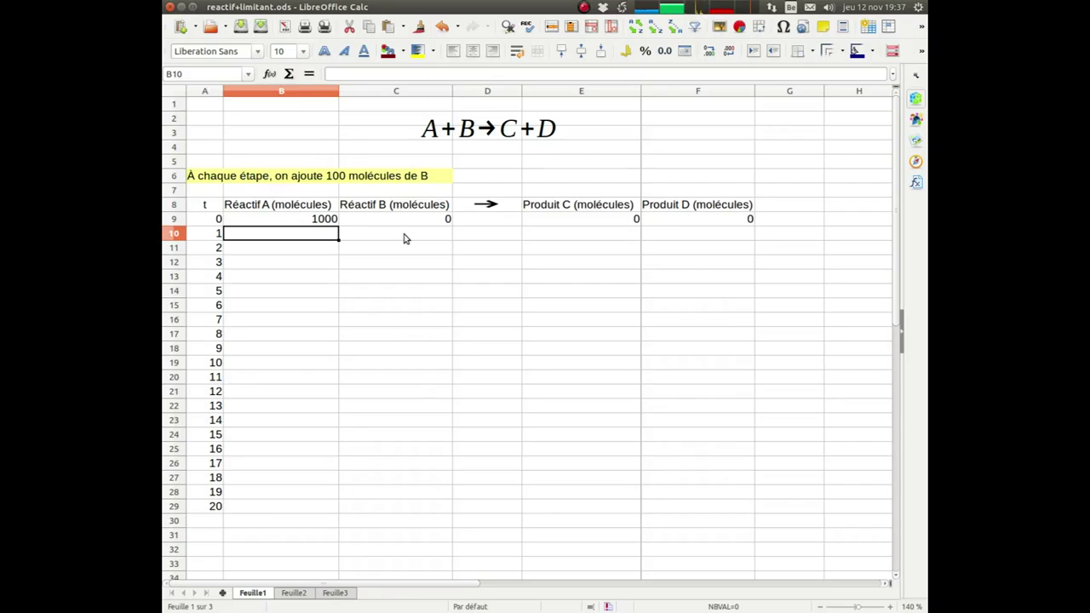
pyautogui.write('900')
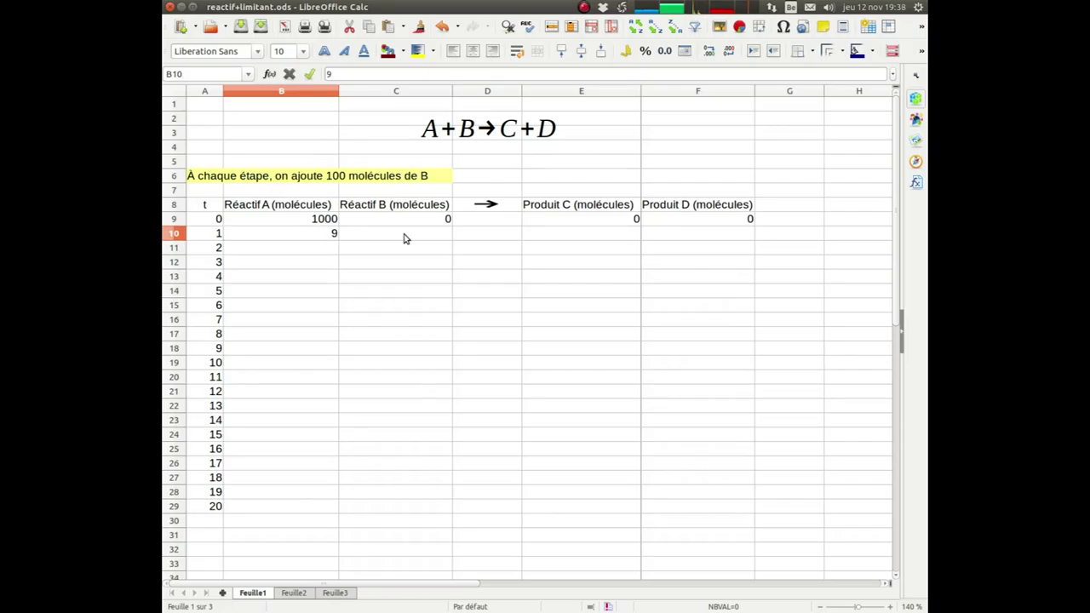
pyautogui.click(404, 238)
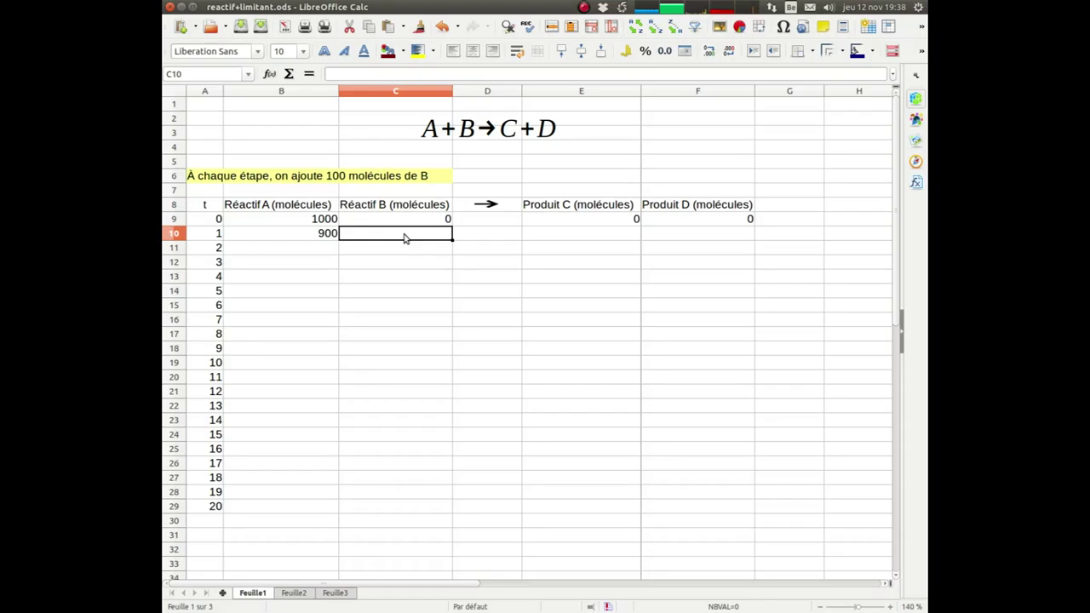
pyautogui.write('0')
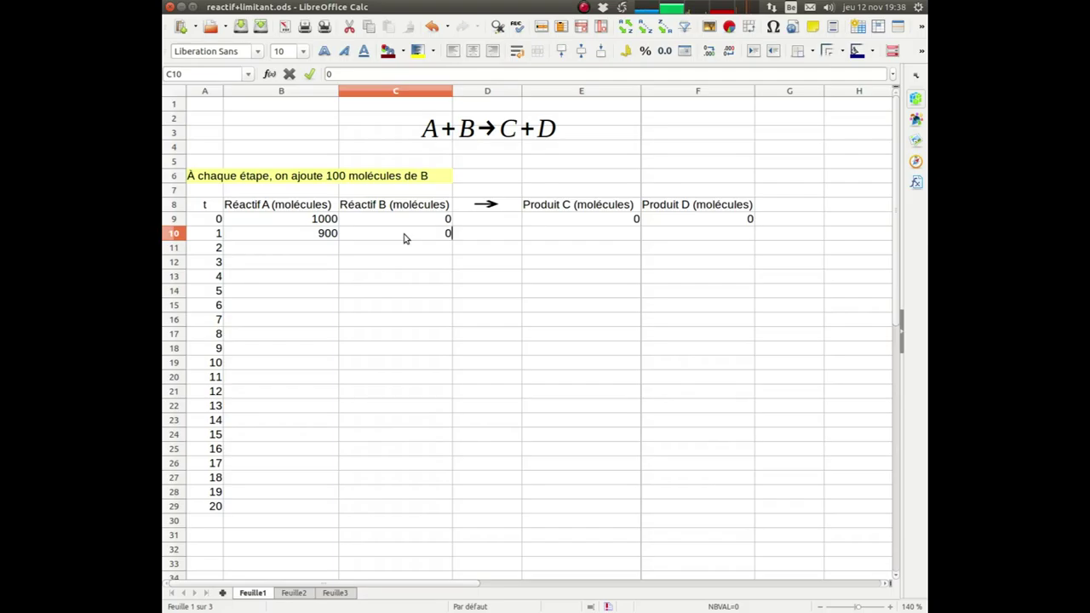
# - Enter 100 molecules for both Produit C and Produit D at t = 1, in E10 and F10
pyautogui.click(568, 236)
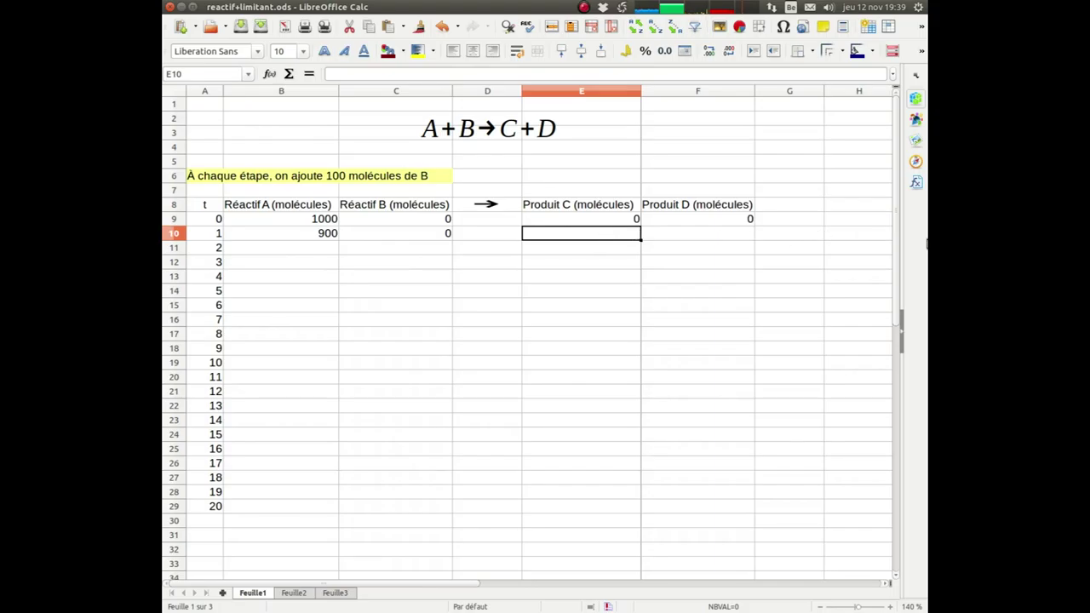
pyautogui.write('100')
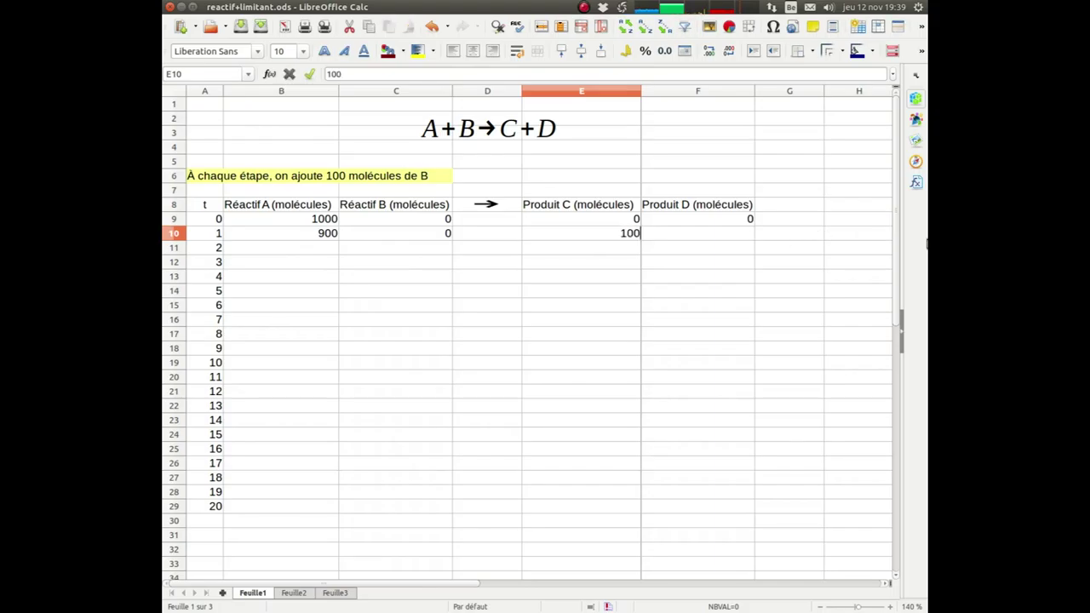
pyautogui.press('Tab')
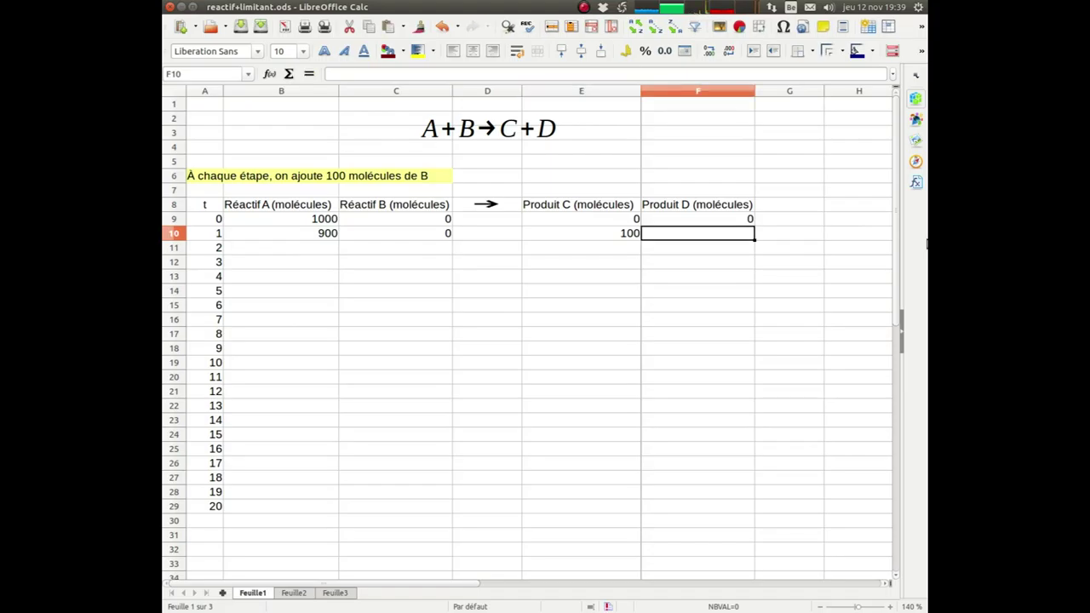
pyautogui.write('100')
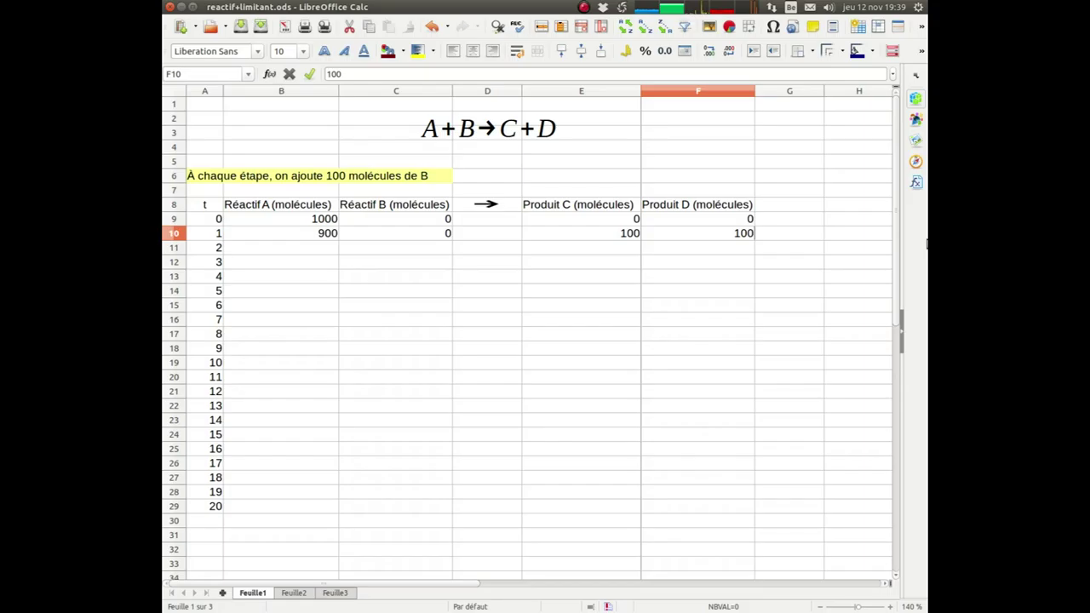
pyautogui.press('Return')
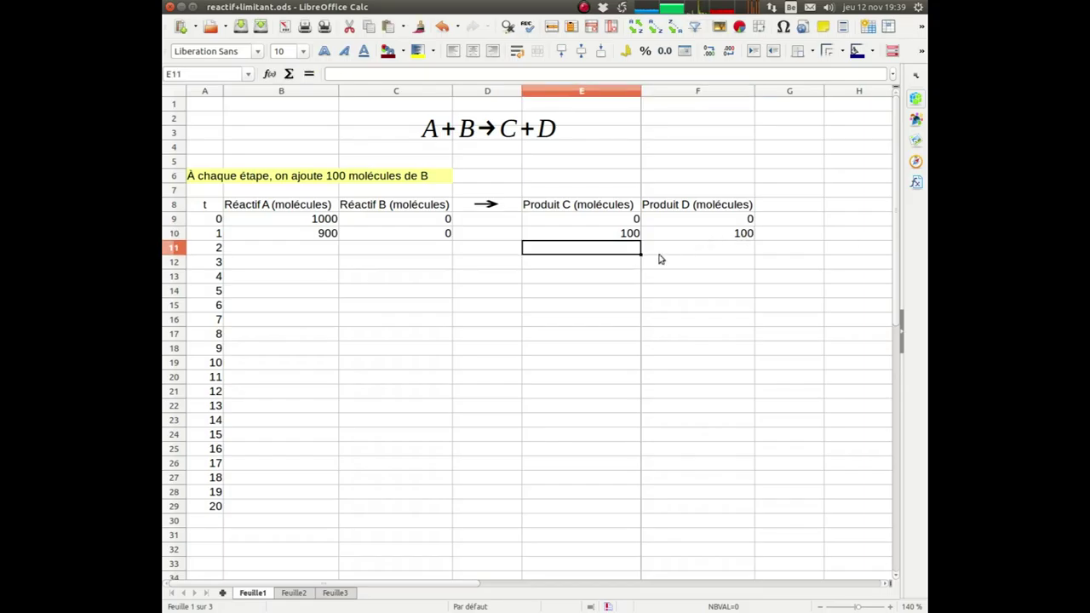
pyautogui.click(315, 248)
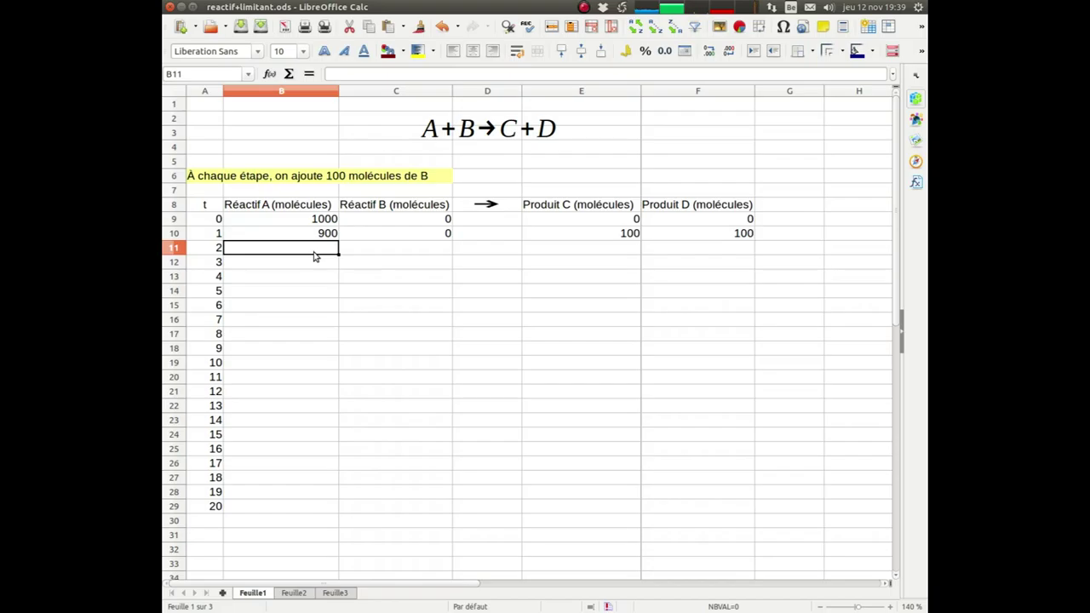
pyautogui.write('800')
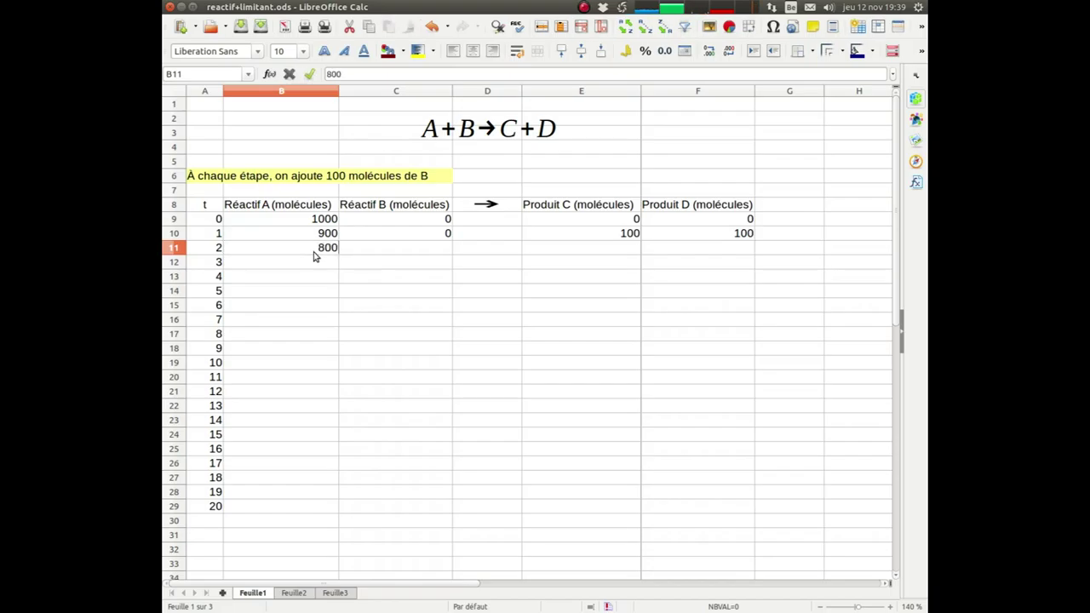
pyautogui.press('BackSpace')
pyautogui.press('BackSpace')
pyautogui.press('BackSpace')
# - Enter the formula =B10-100 in B11 to calculate Réactif A at t = 2
pyautogui.write('=')
pyautogui.click(318, 234)
pyautogui.write('-')
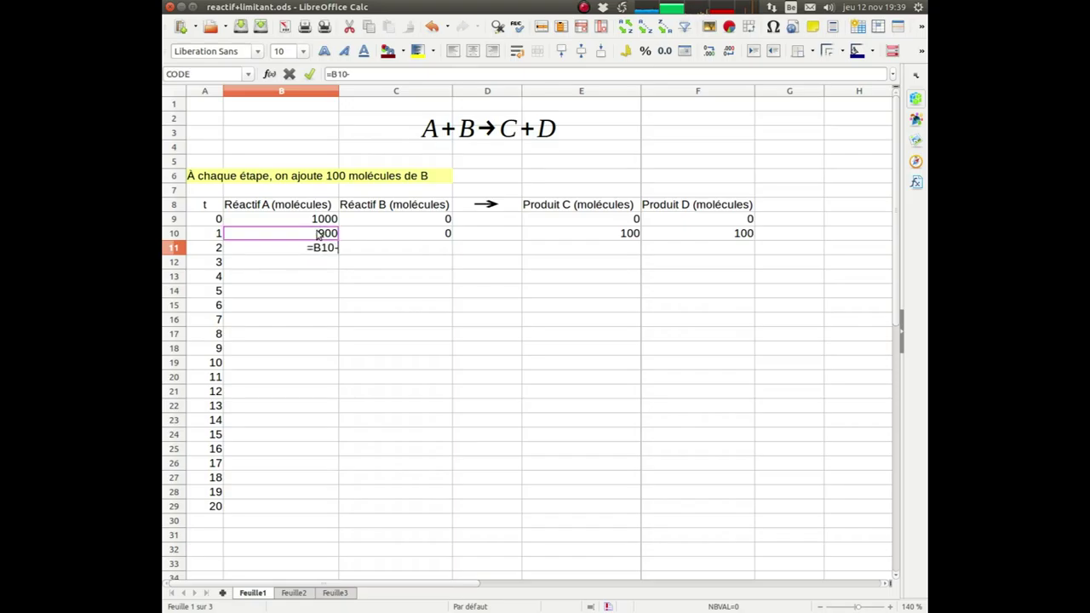
pyautogui.write('100')
pyautogui.press('Return')
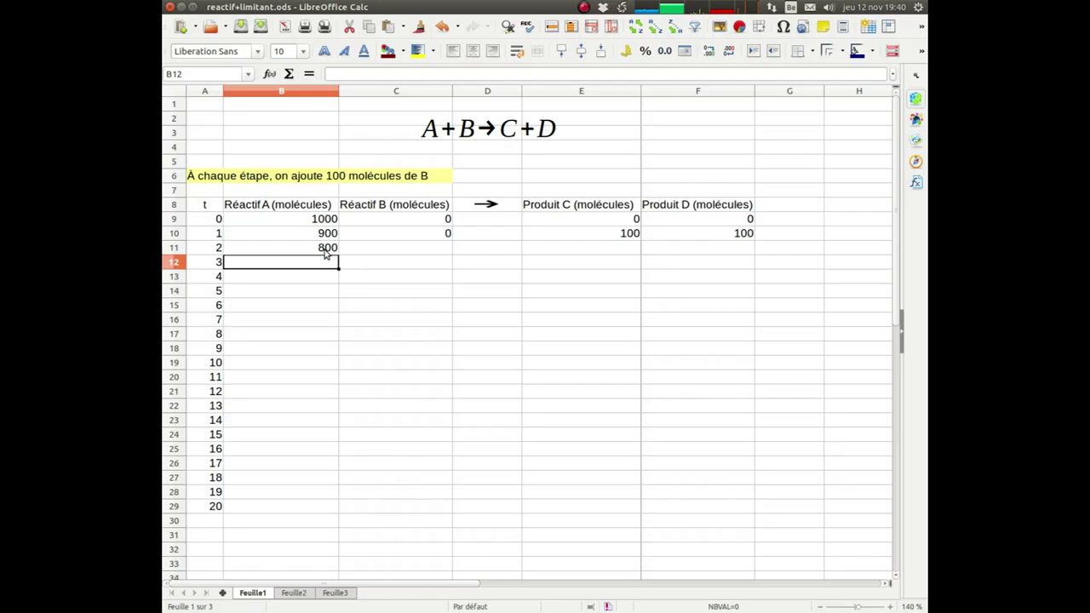
# - Enter 0 molecules of Réactif B at t = 2 in C11
pyautogui.click(433, 253)
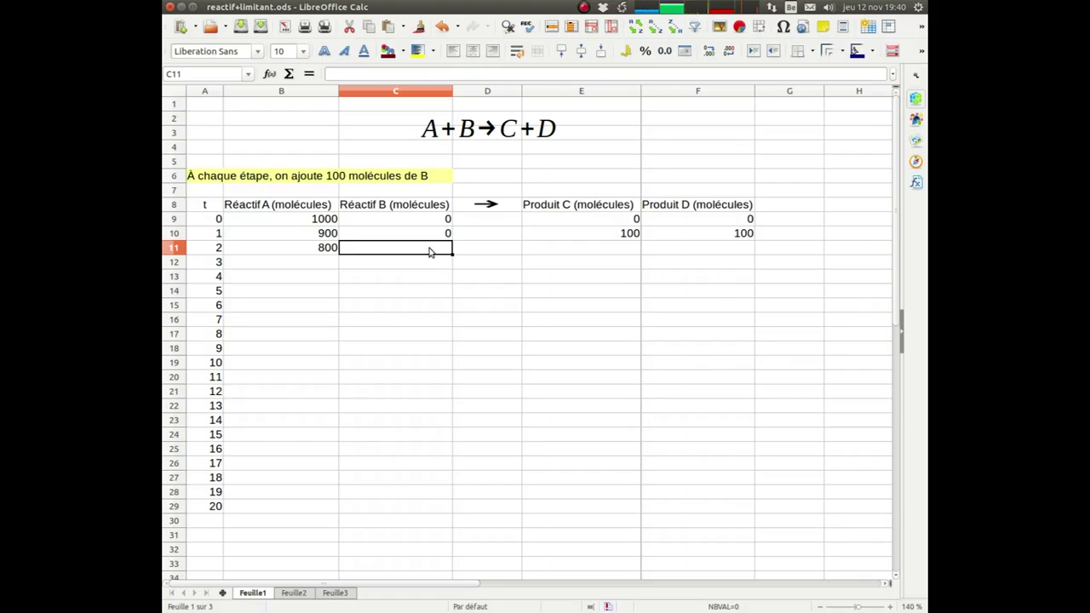
pyautogui.write('0')
pyautogui.press('Return')
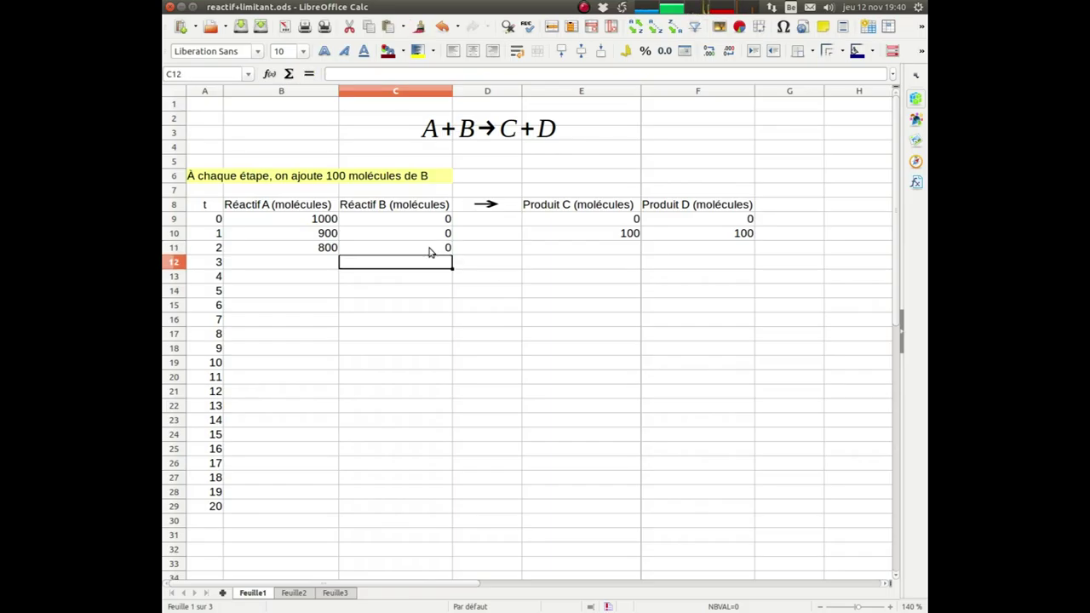
# - Calculate Produit C at t = 2 with =E10+100 in E11 and fill the formula across to F11 for Produit D
pyautogui.click(569, 247)
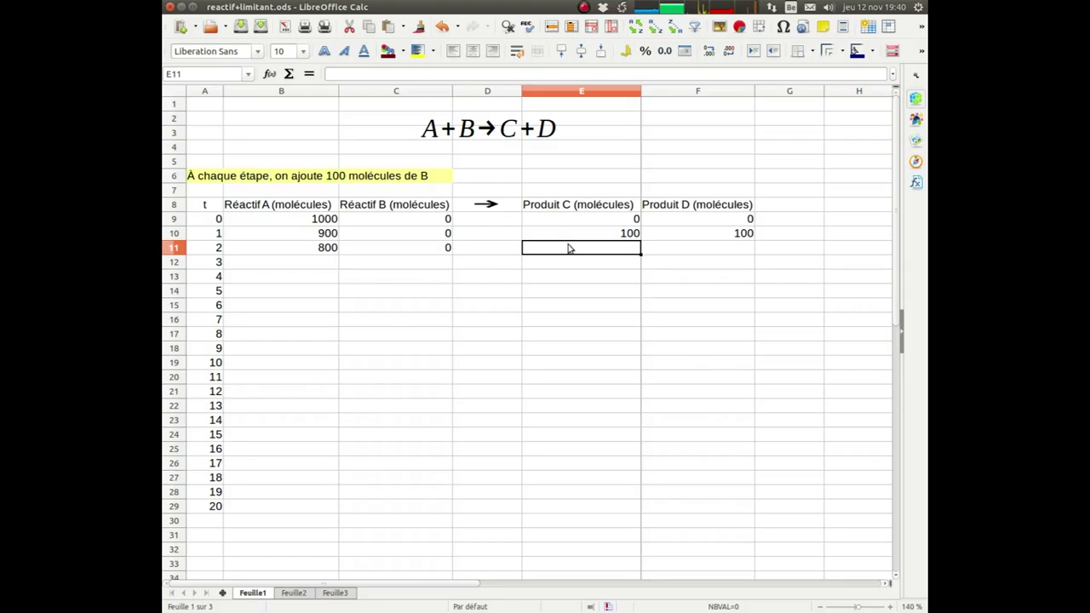
pyautogui.write('=')
pyautogui.click(622, 239)
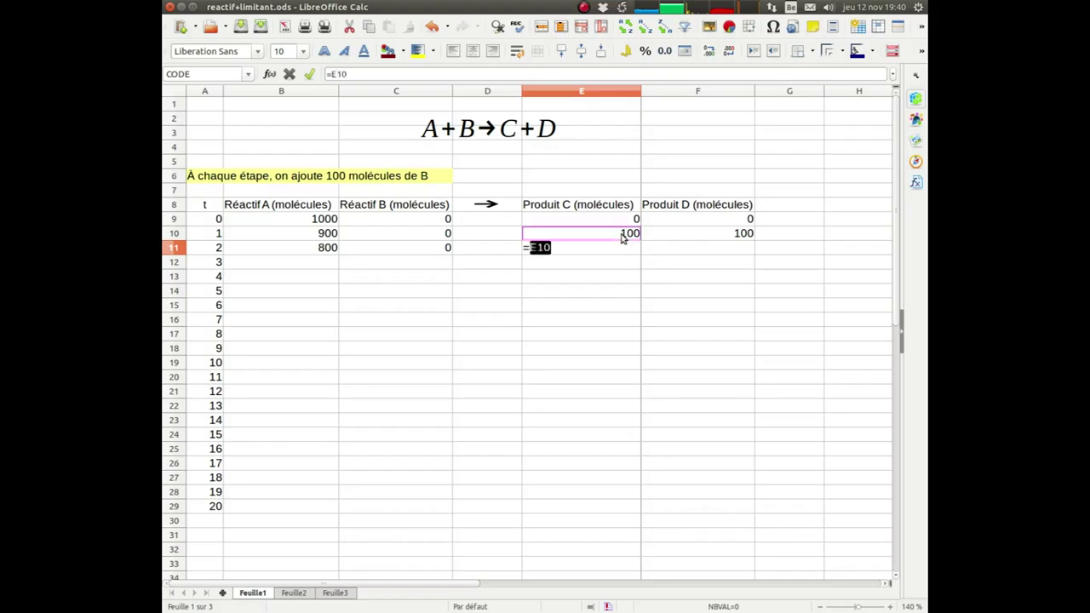
pyautogui.write('+100')
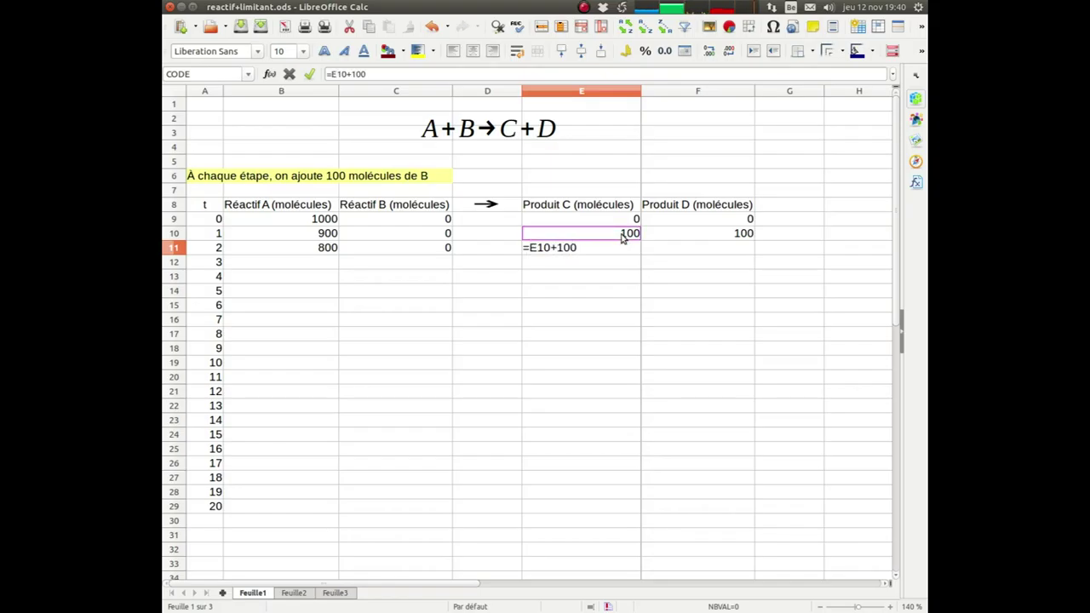
pyautogui.press('Return')
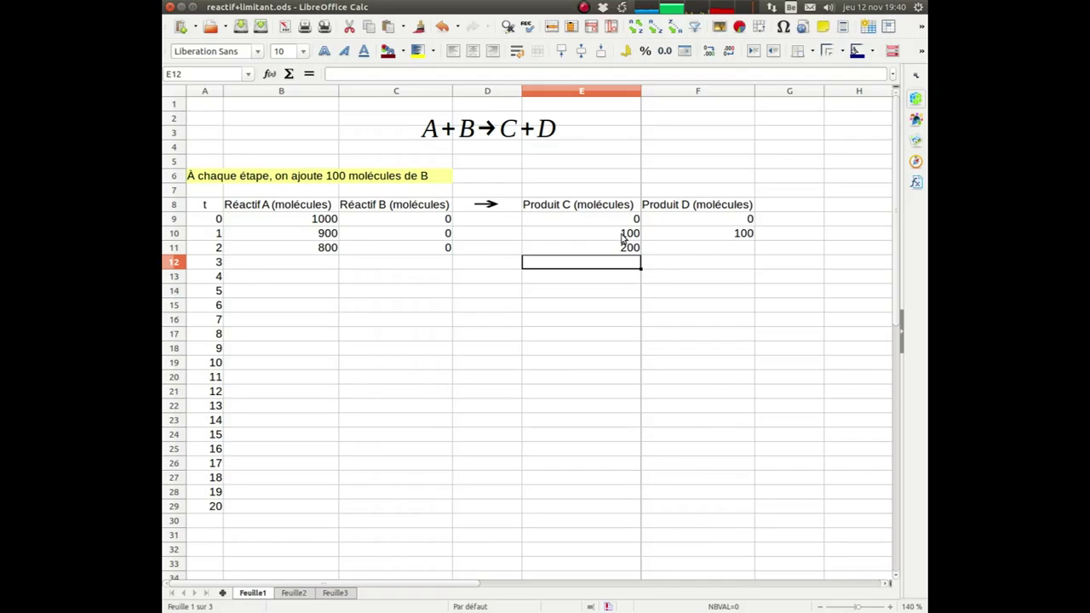
pyautogui.click(706, 250)
pyautogui.click(626, 249)
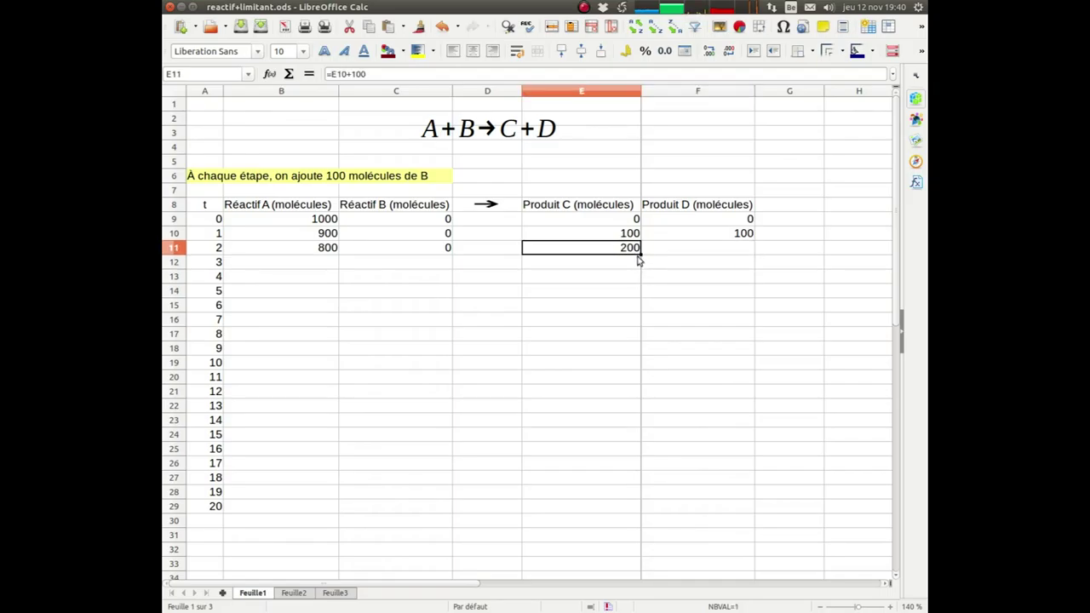
pyautogui.moveTo(640, 253); pyautogui.dragTo(743, 253)
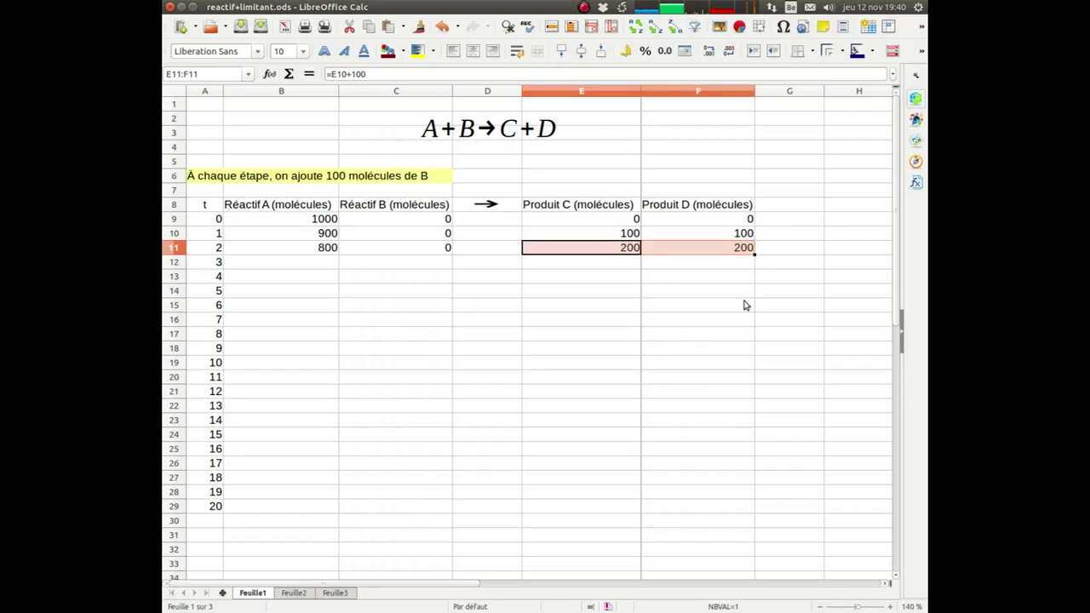
# - Fill the Réactif A formula from B11 and the Réactif B value from C11 down to row 19 (t = 10)
pyautogui.click(312, 247)
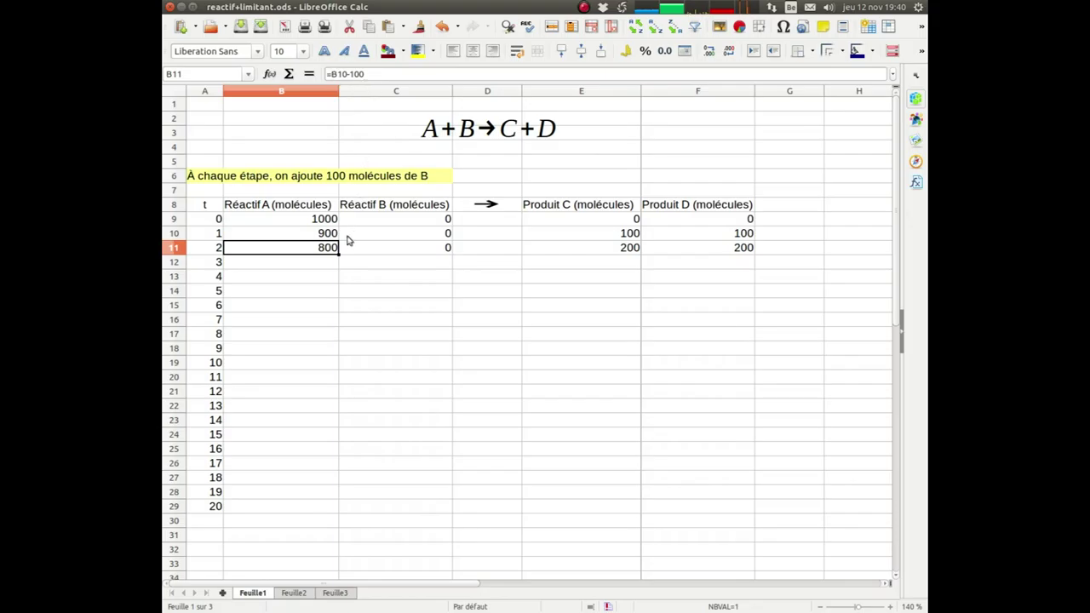
pyautogui.moveTo(338, 260); pyautogui.dragTo(338, 364)
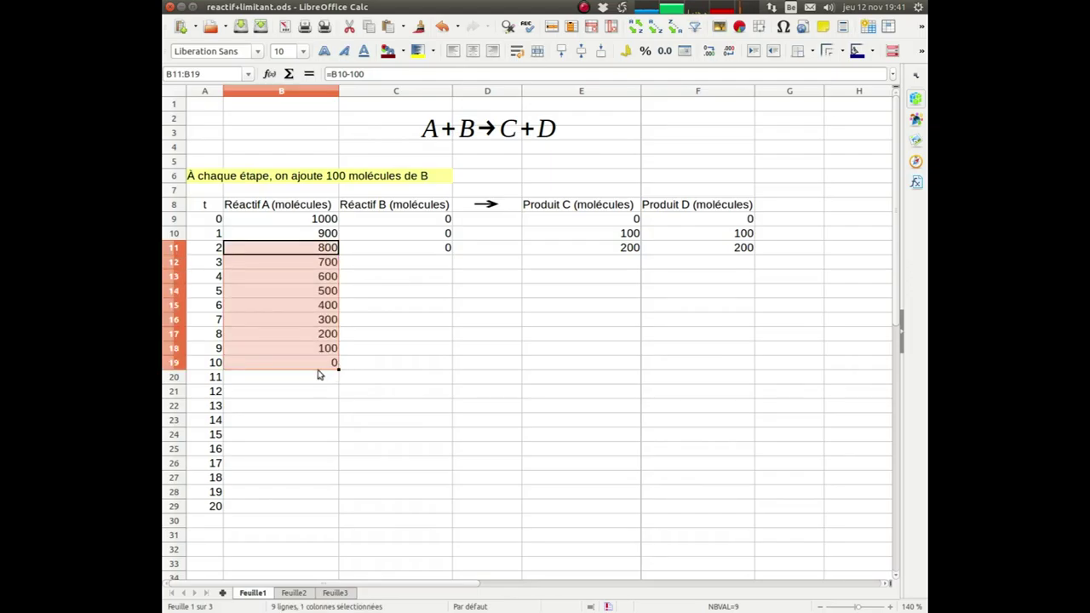
pyautogui.click(437, 249)
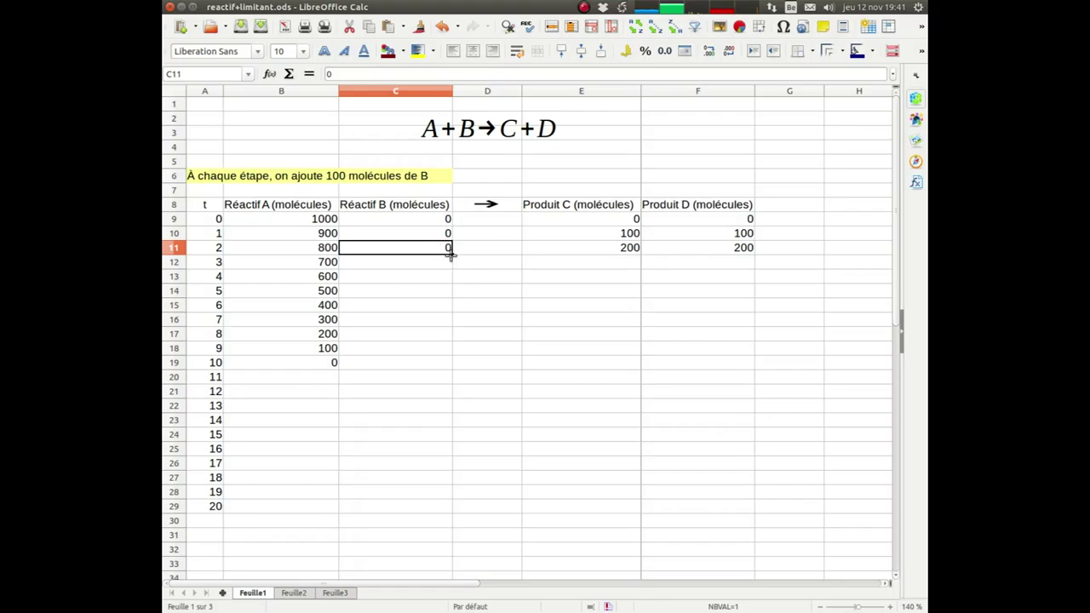
pyautogui.moveTo(451, 254); pyautogui.dragTo(447, 367)
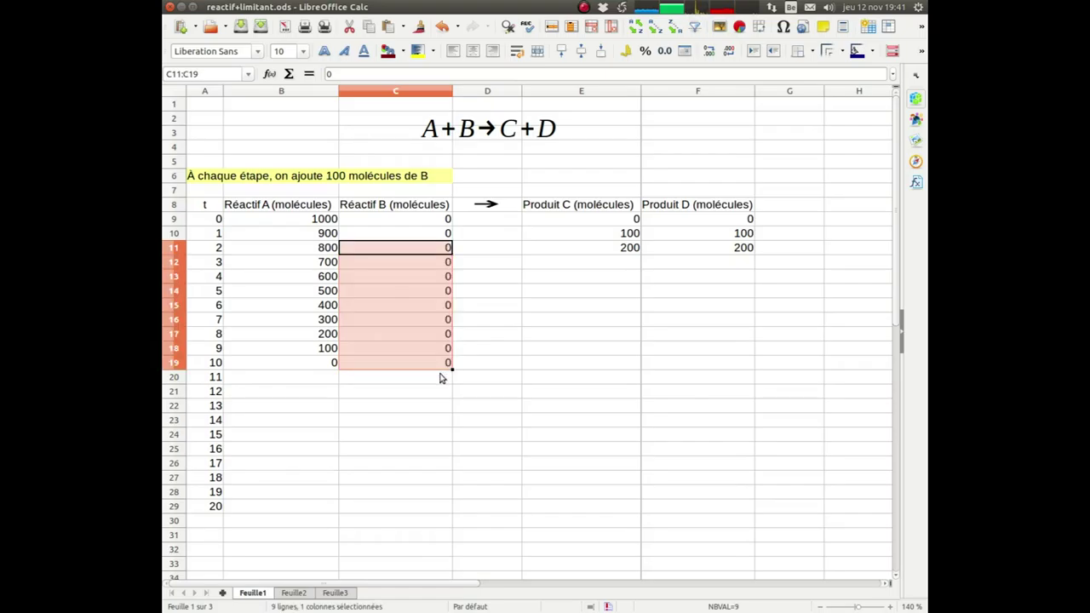
# - Fill the Produit C and Produit D formulas from E11:F11 down to row 19 (t = 10)
pyautogui.click(587, 253)
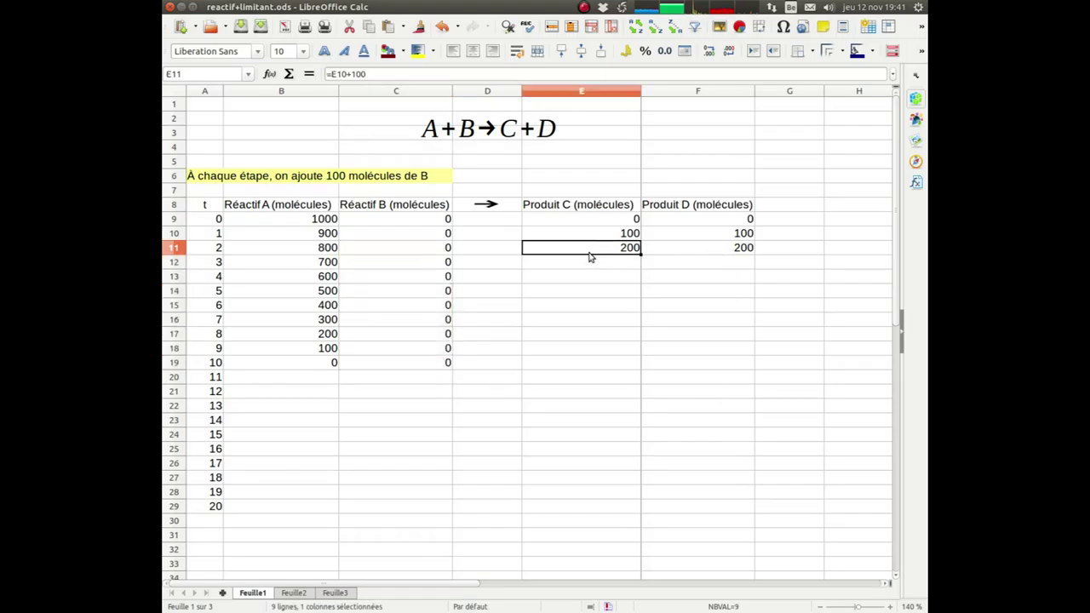
pyautogui.moveTo(585, 253); pyautogui.dragTo(681, 251)
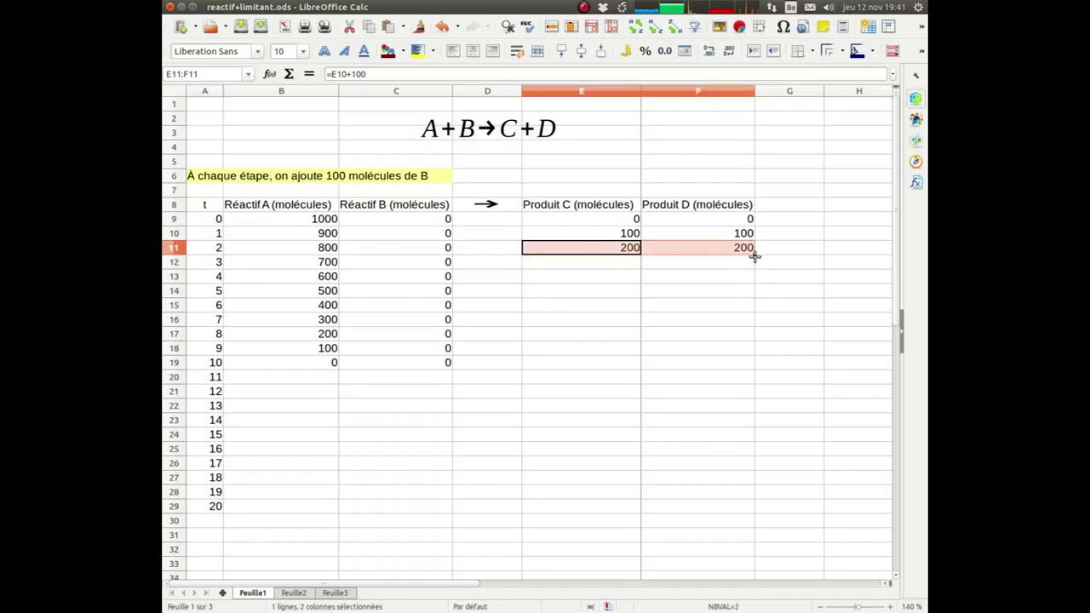
pyautogui.moveTo(755, 253); pyautogui.dragTo(758, 369)
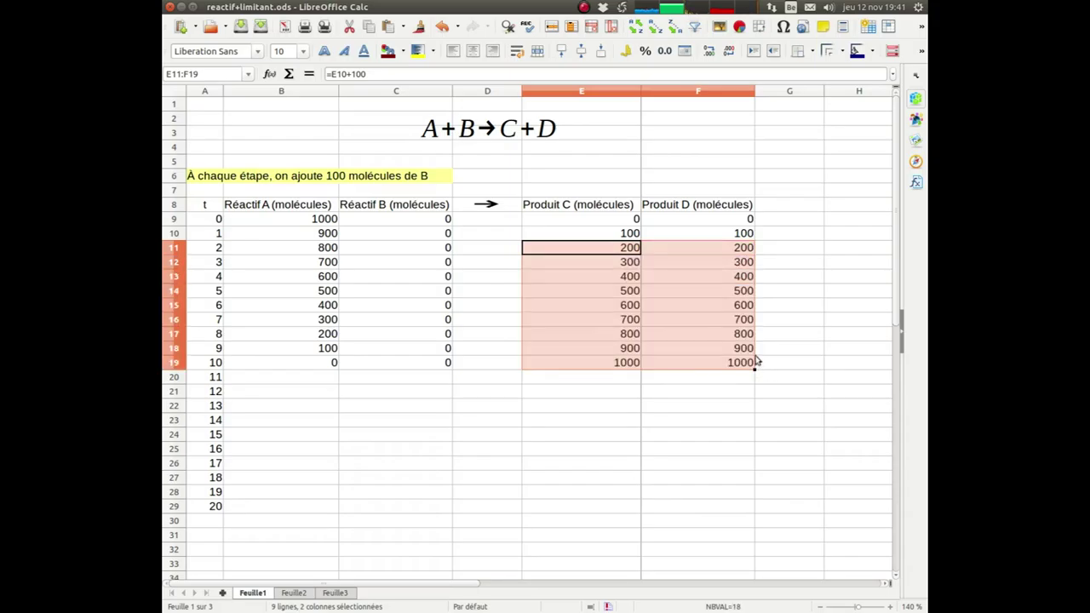
# - Examine the cell references in the Produit C formulas of E11 and E13, leaving both formulas as they are
pyautogui.click(611, 250)
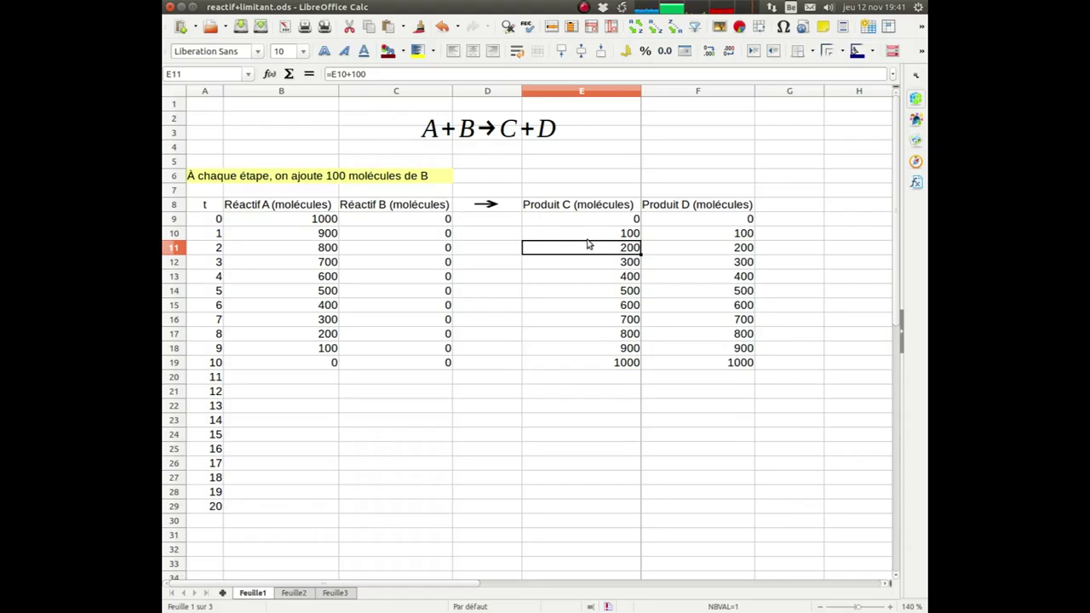
pyautogui.doubleClick(594, 246)
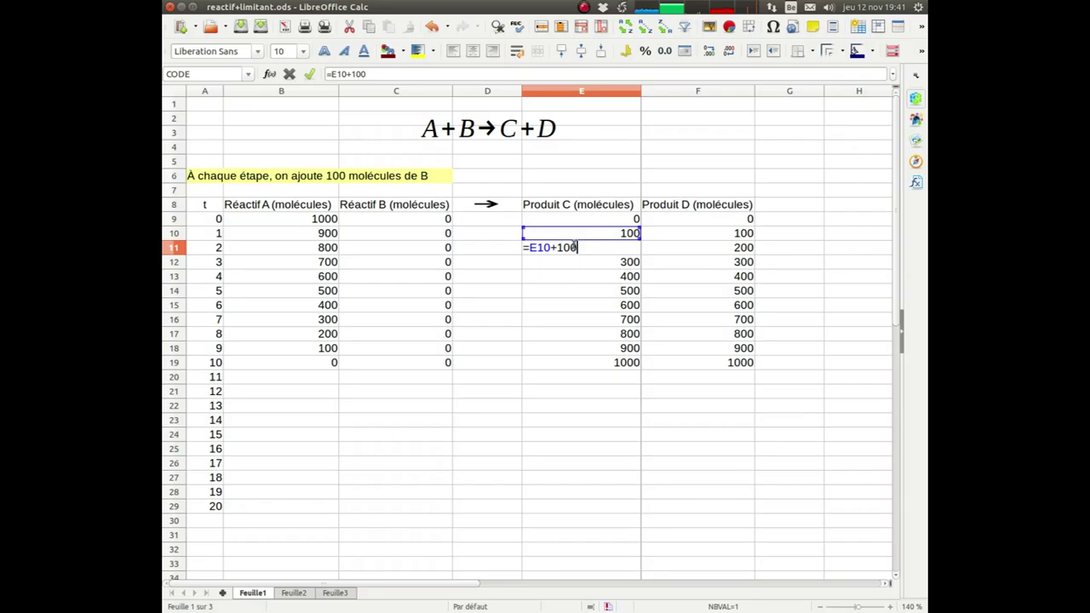
pyautogui.press('Escape')
pyautogui.click(586, 277)
pyautogui.doubleClick(586, 276)
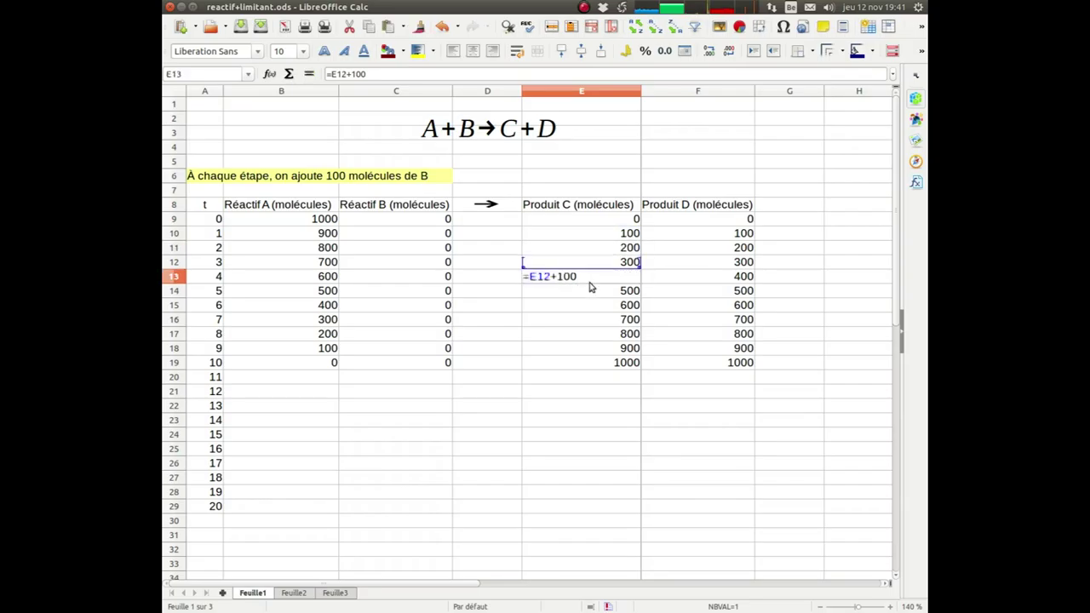
pyautogui.press('Escape')
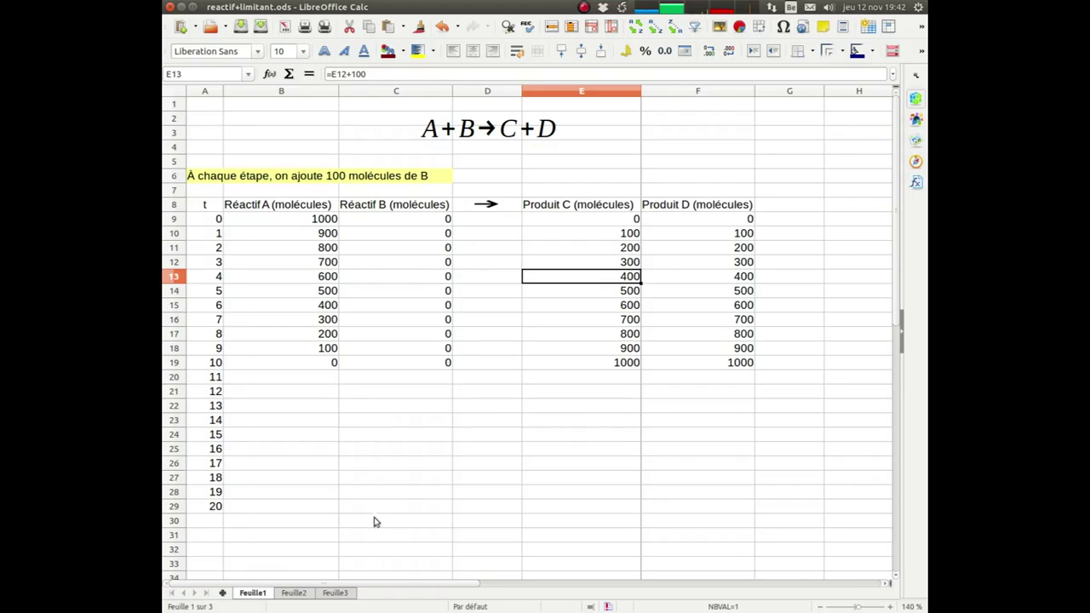
# - Enter the t = 11 values in row 20: 0 for Réactif A, 100 for Réactif B, and 1000 for both Produit C and Produit D
pyautogui.click(312, 380)
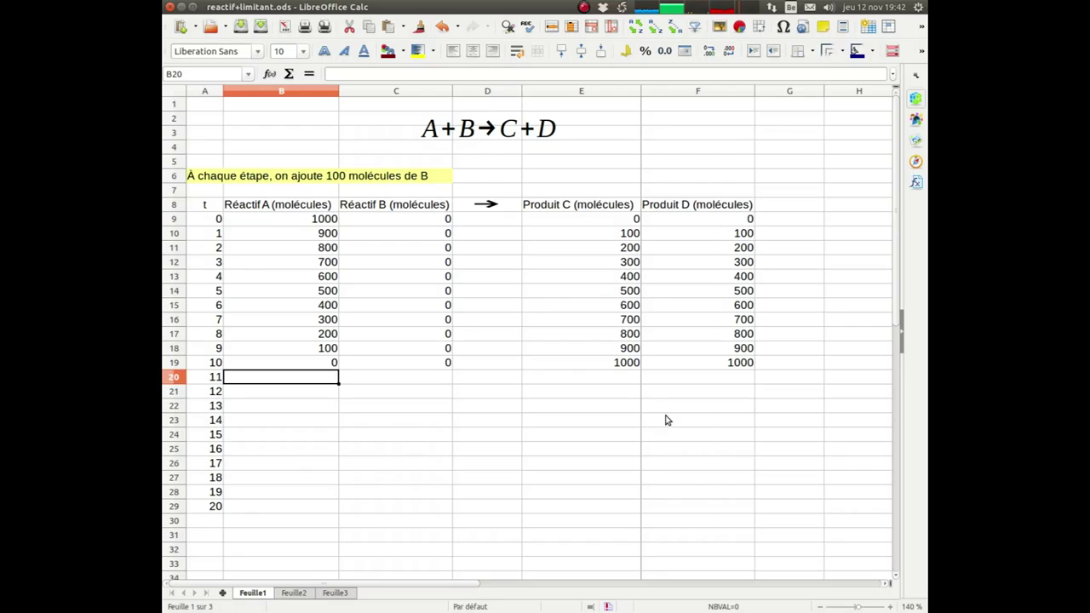
pyautogui.write('0')
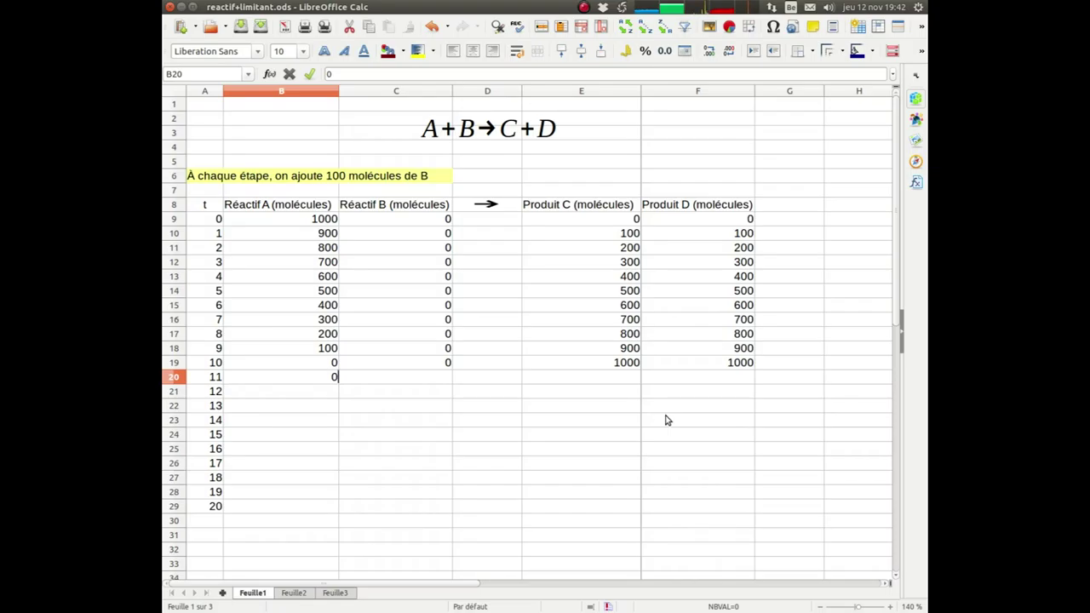
pyautogui.press('Tab')
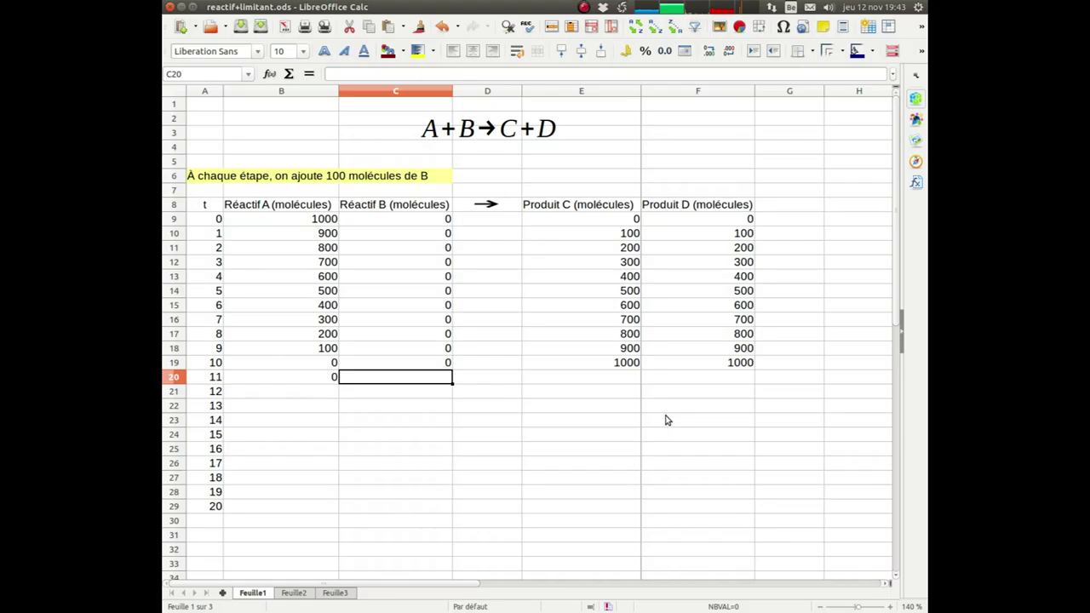
pyautogui.write('100')
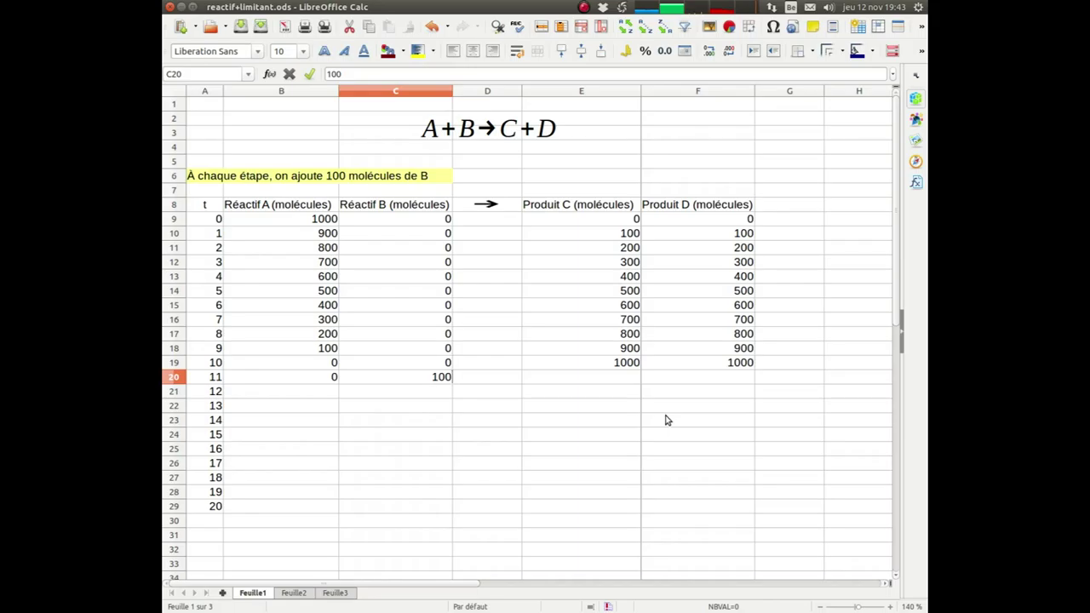
pyautogui.press('Tab')
pyautogui.press('Tab')
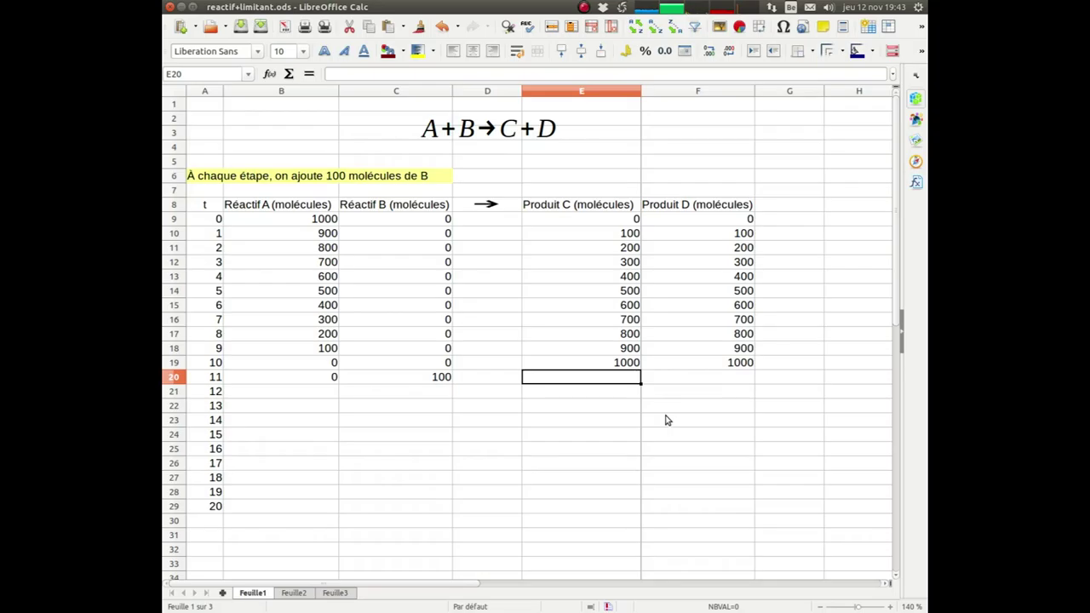
pyautogui.write('1000')
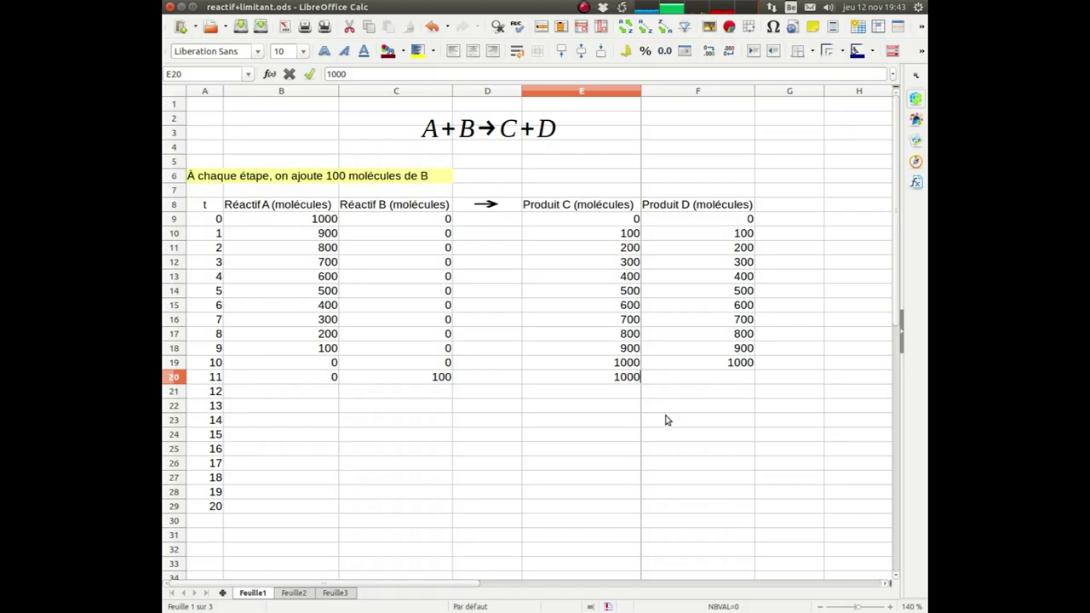
pyautogui.press('Tab')
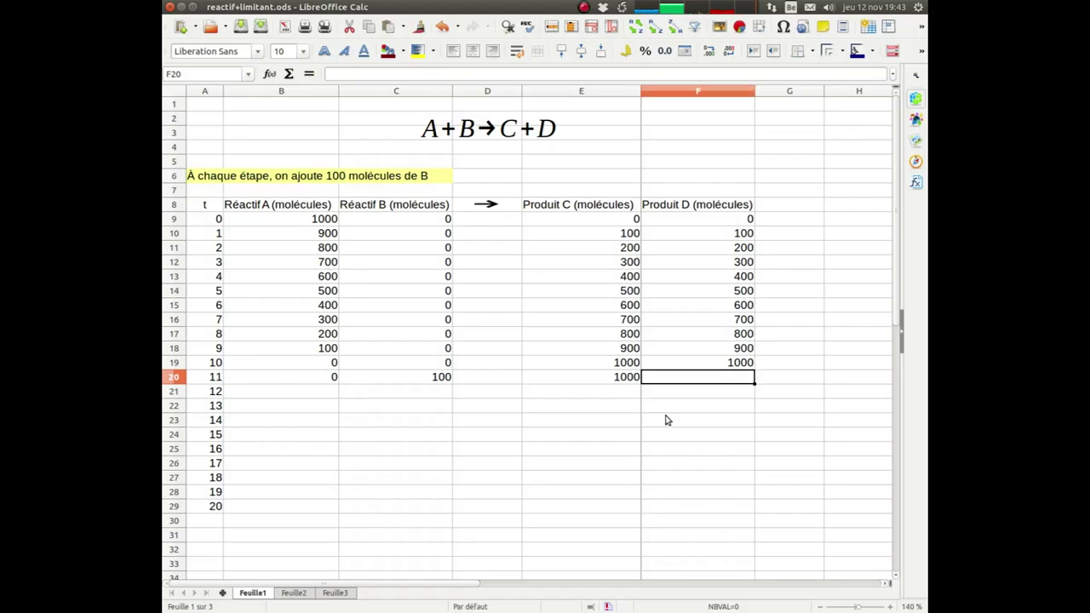
pyautogui.write('1000')
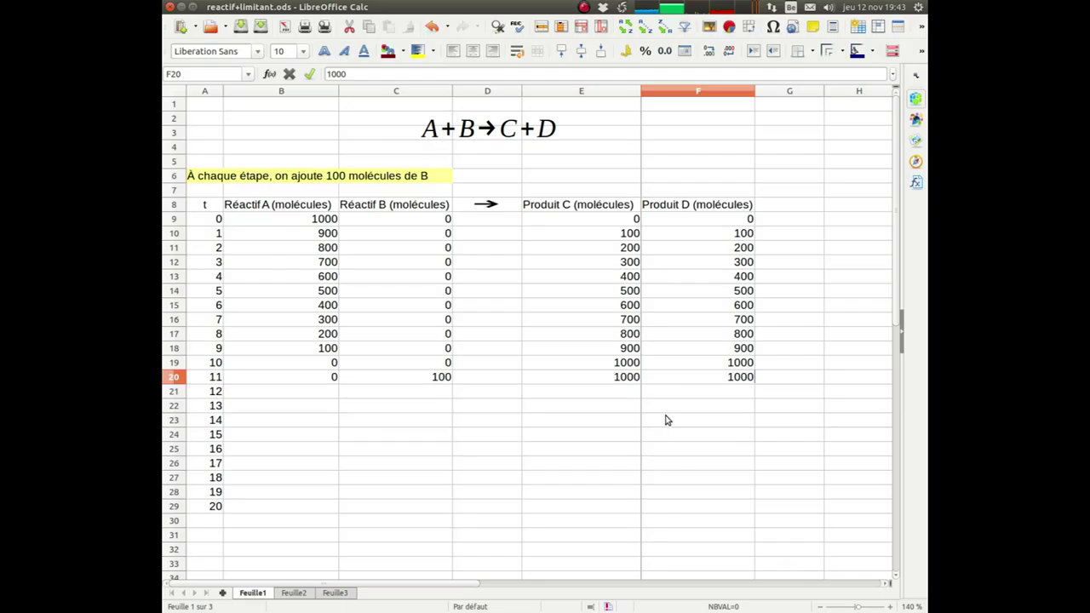
pyautogui.press('Return')
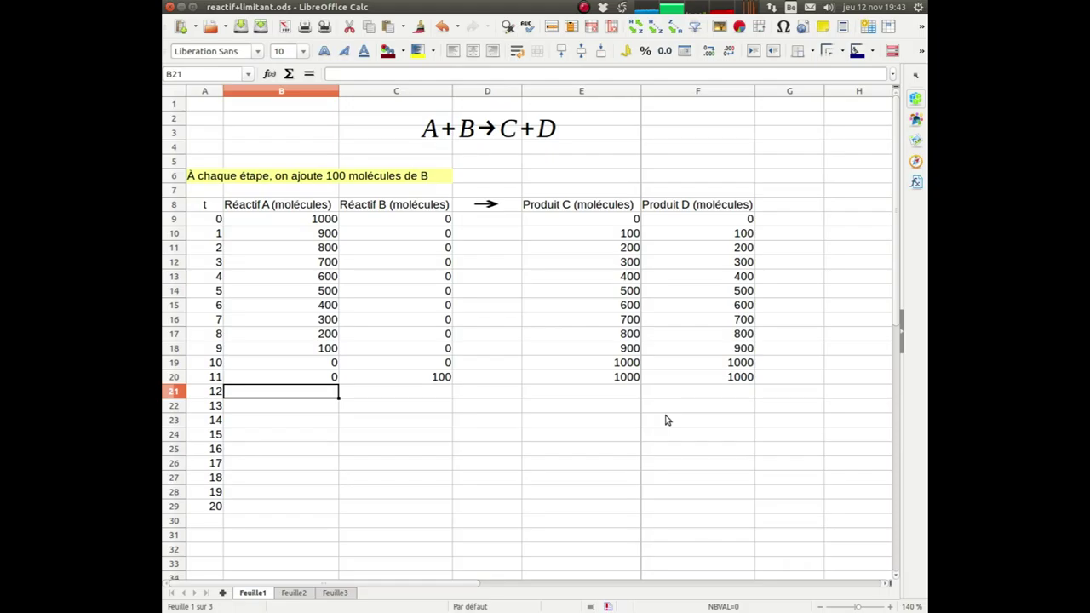
# - Enter 0 molecules of Réactif A at t = 12 in B21 and fill it down to B29 (t = 20)
pyautogui.write('0')
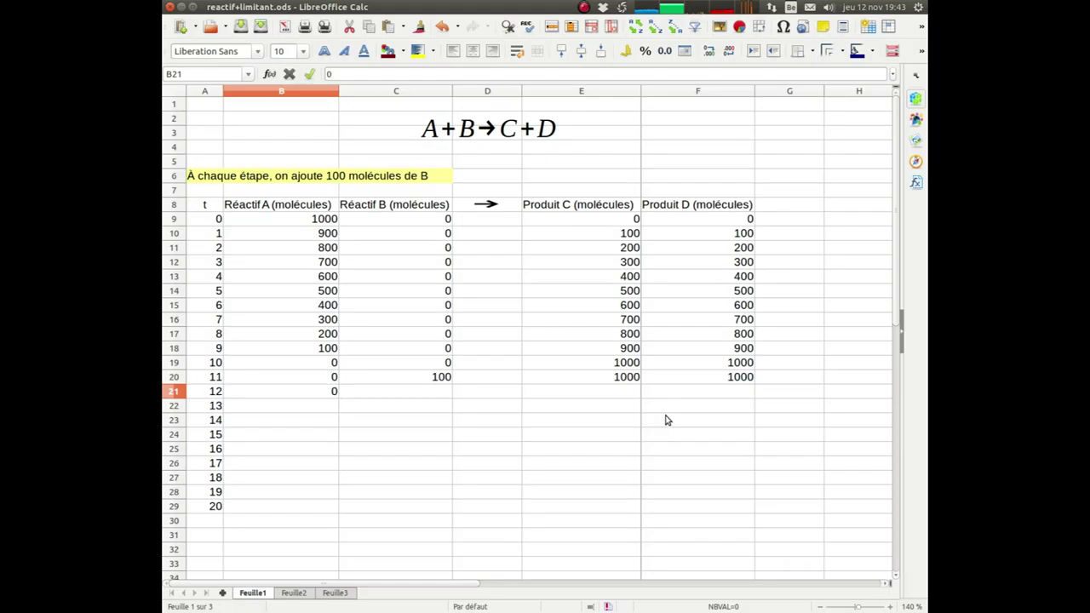
pyautogui.press('Return')
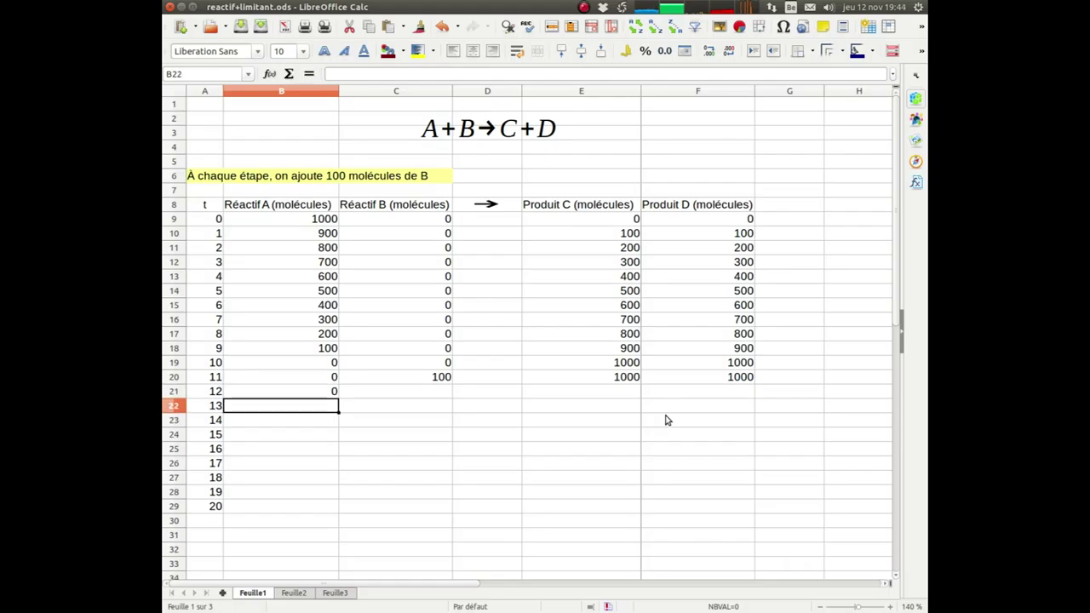
pyautogui.click(324, 392)
pyautogui.moveTo(338, 397); pyautogui.dragTo(339, 507)
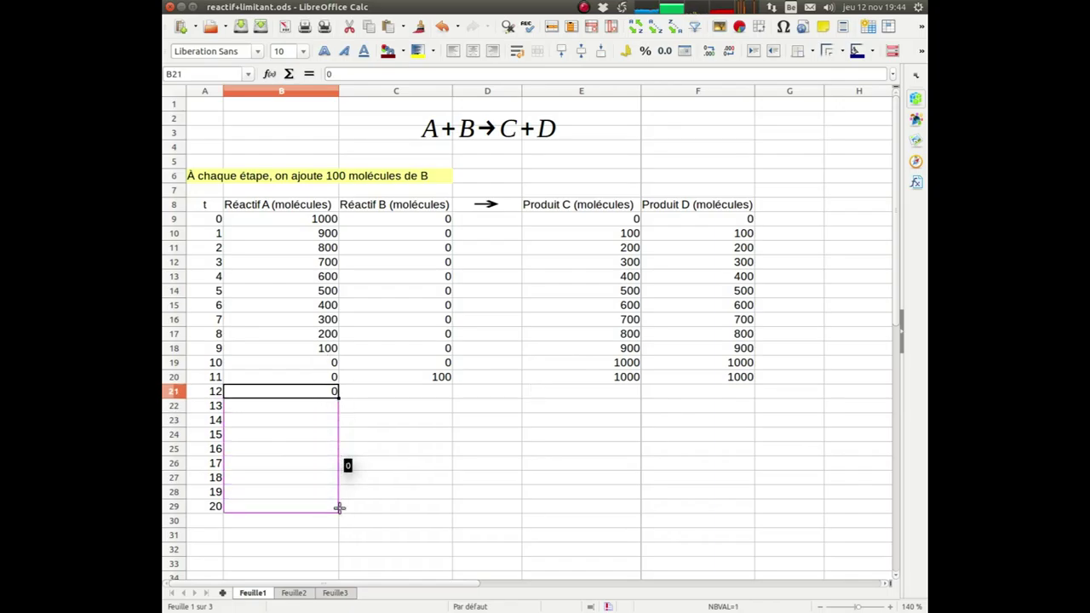
pyautogui.moveTo(339, 508); pyautogui.dragTo(339, 507)
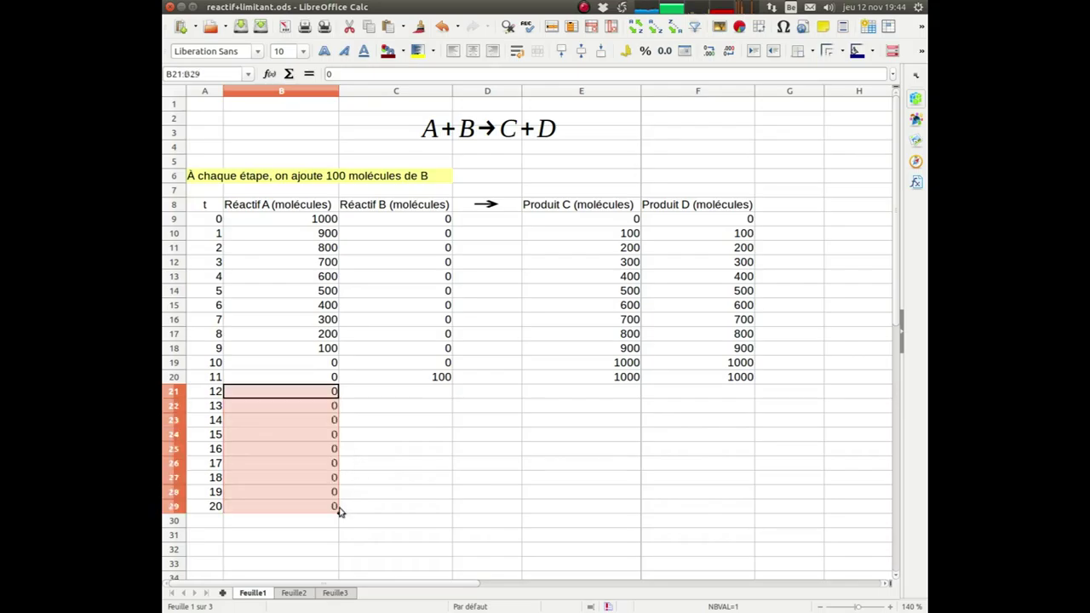
# - Calculate Réactif B at t = 12 with =C20+100 in C21 and fill the formula down to C29 (t = 20)
pyautogui.click(434, 380)
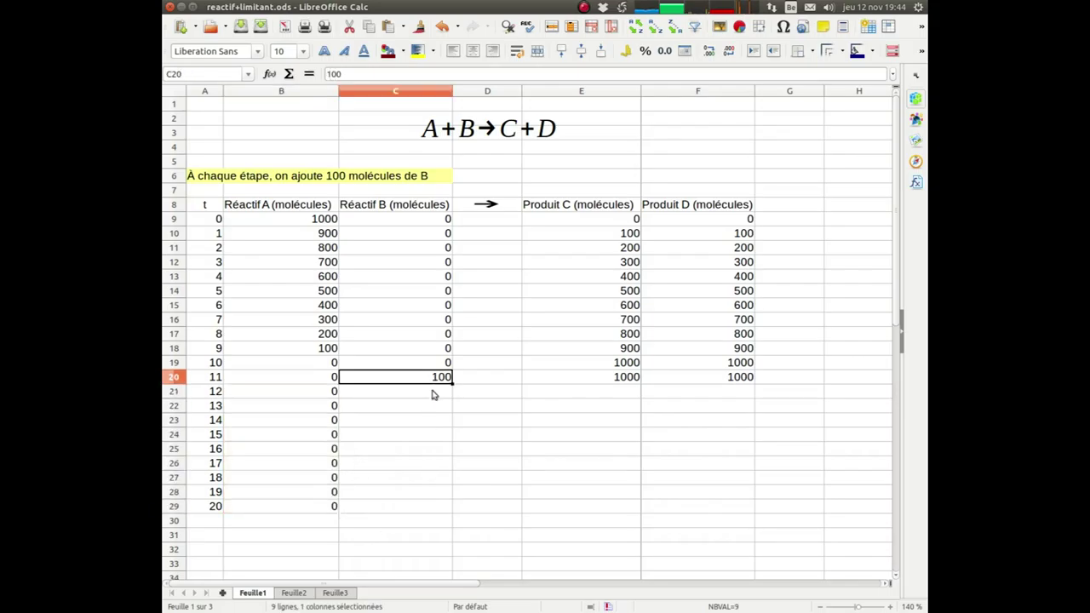
pyautogui.click(432, 393)
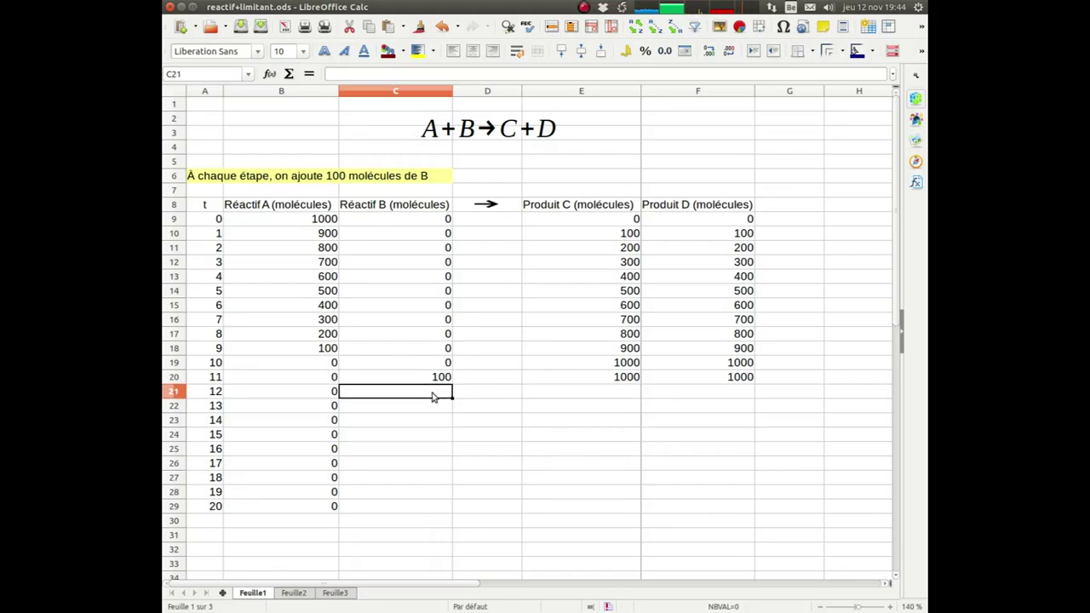
pyautogui.write('=')
pyautogui.press('Up')
pyautogui.write('+100')
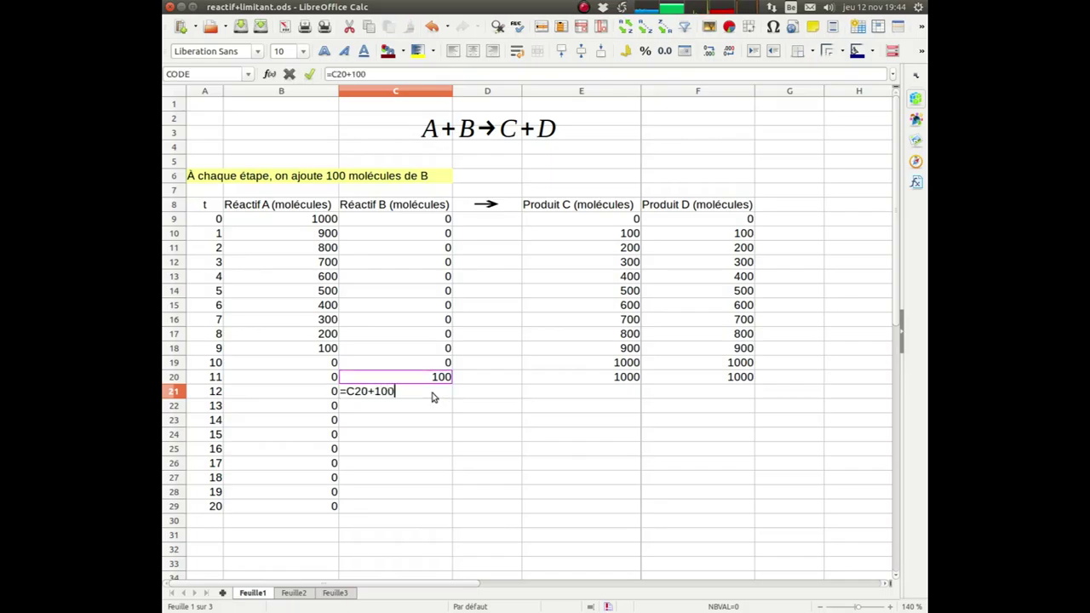
pyautogui.press('Return')
pyautogui.click(431, 395)
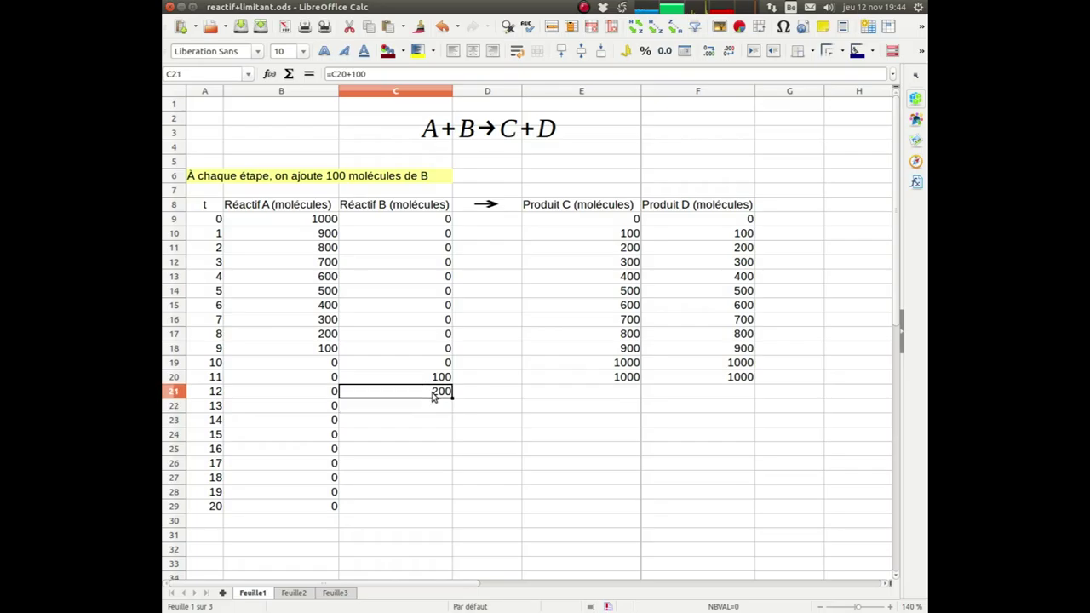
pyautogui.moveTo(452, 400); pyautogui.dragTo(453, 508)
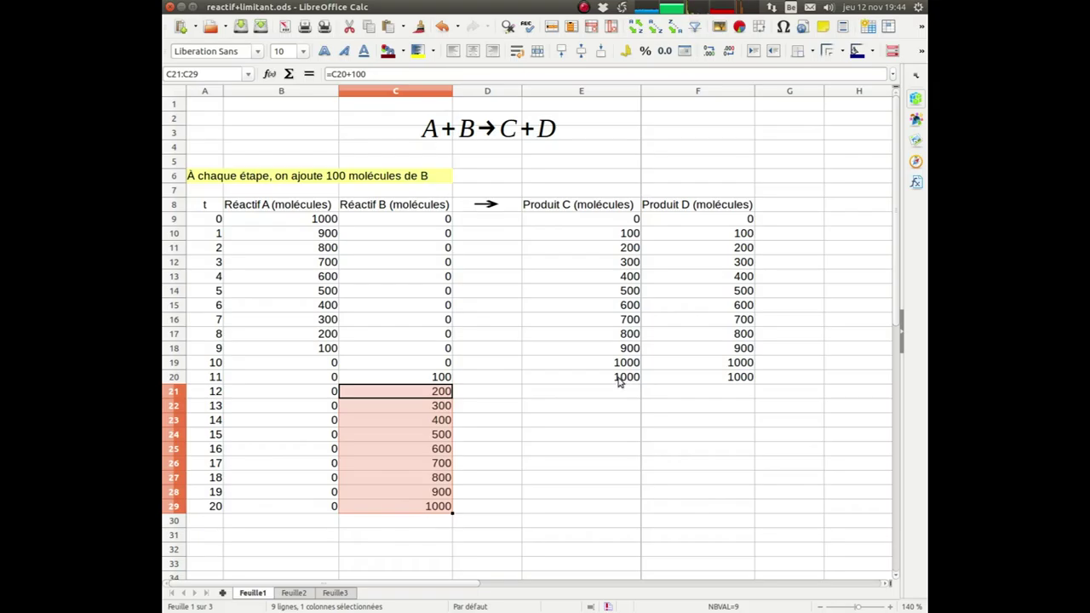
# - Fill the Produit C and Produit D values of 1000 from E20:F20 down to row 29 (t = 20)
pyautogui.moveTo(626, 383); pyautogui.dragTo(706, 382)
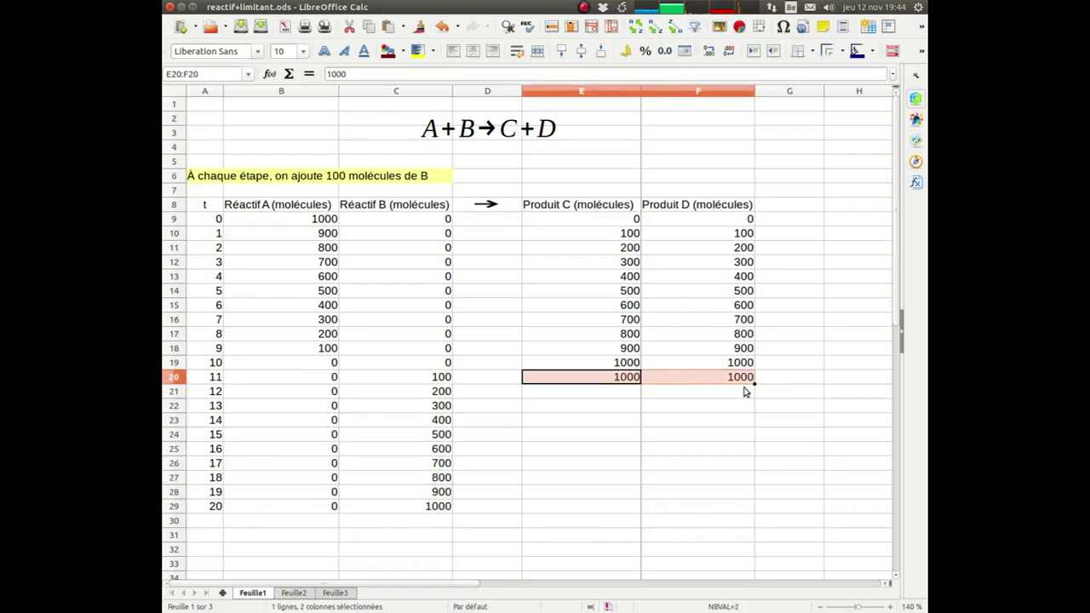
pyautogui.moveTo(754, 383); pyautogui.dragTo(758, 522)
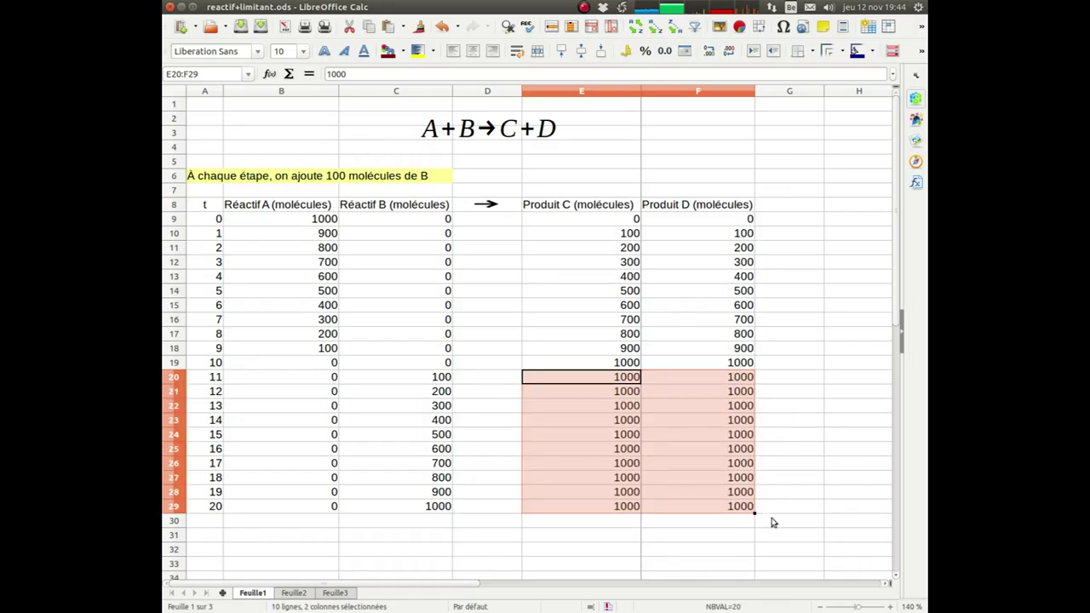
pyautogui.click(301, 222)
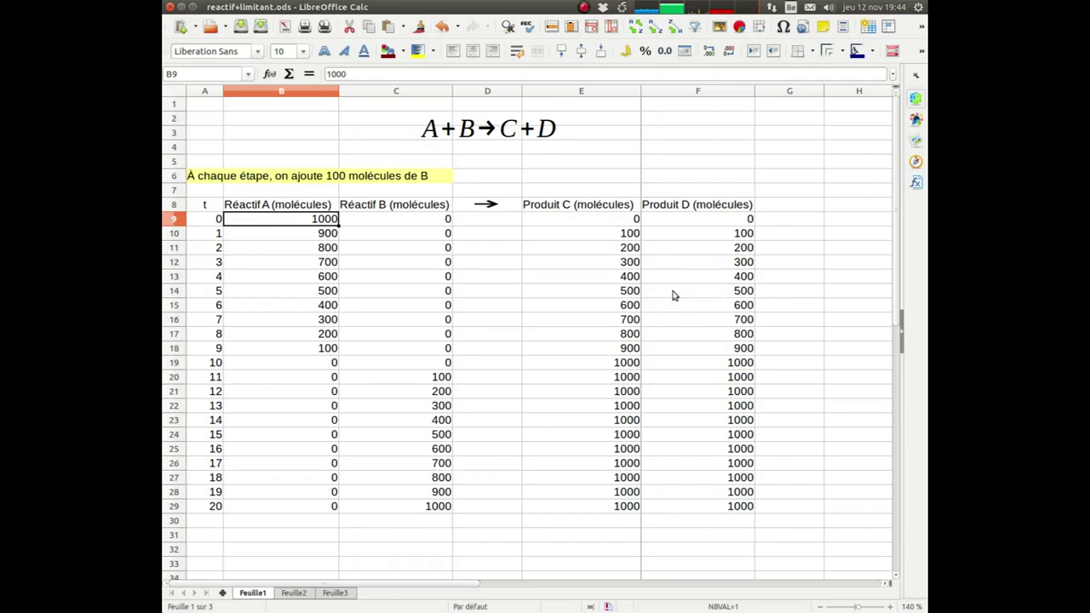
pyautogui.scroll(-2, 673, 296)
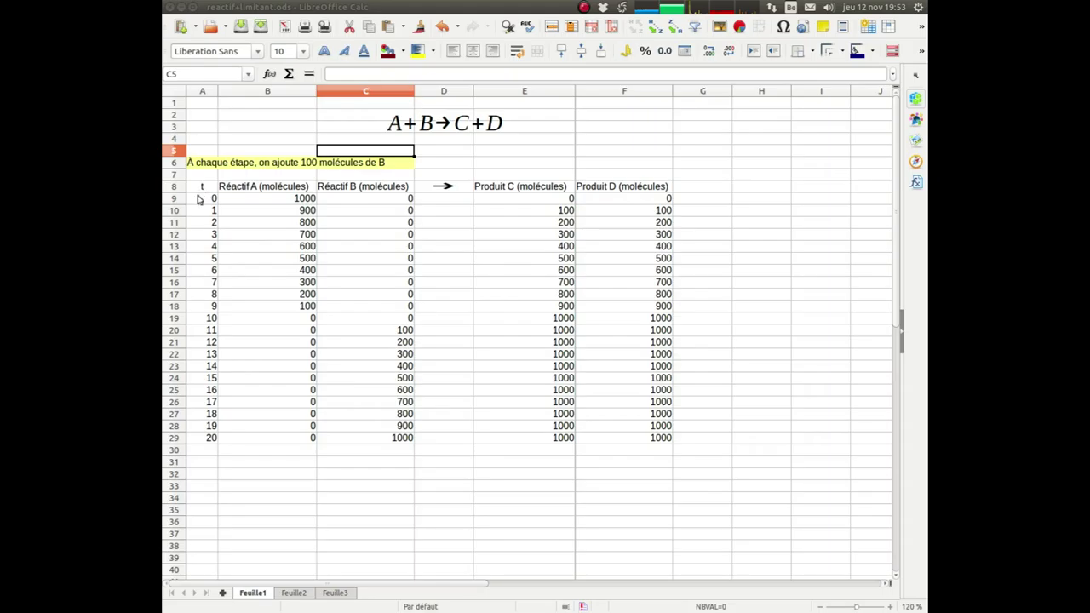
# - Insert an XY (dispersion) chart of type Points et lignes from the t, Réactif A and B, and Produit C and D columns, rows 8 to 29
pyautogui.moveTo(202, 189); pyautogui.dragTo(349, 441)
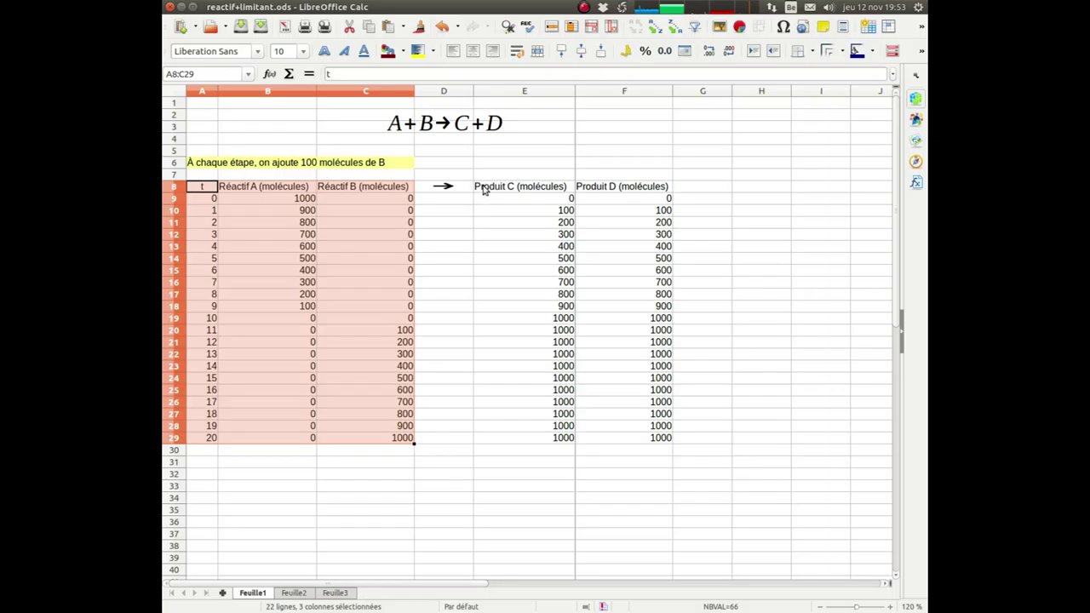
pyautogui.moveTo(483, 189); pyautogui.dragTo(627, 439)
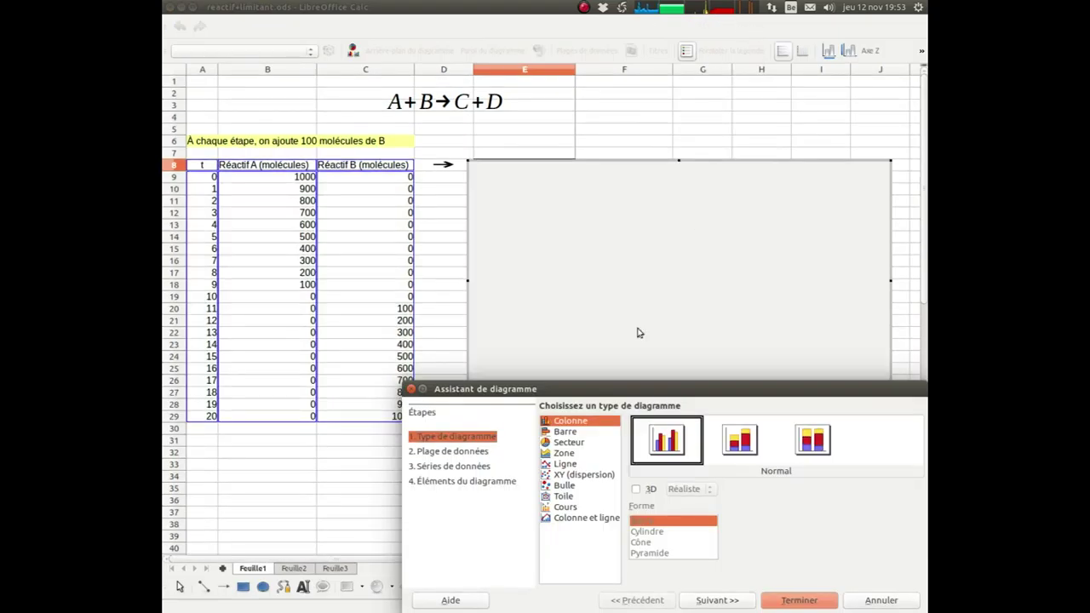
pyautogui.click(584, 477)
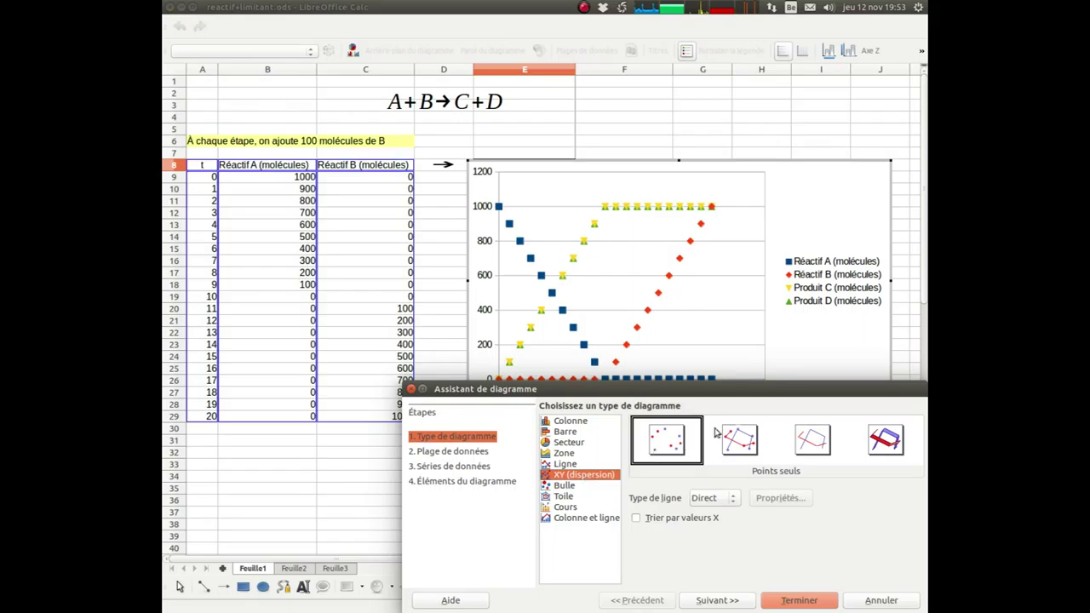
pyautogui.click(740, 440)
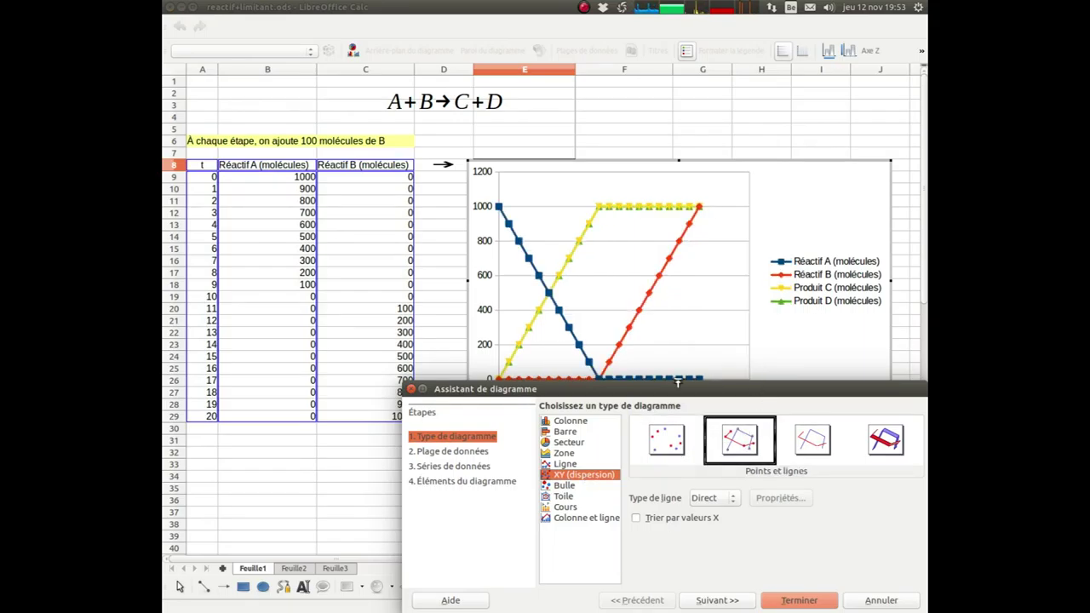
# - Set the chart title to "Diagramme de bilan" in the chart elements settings
pyautogui.click(465, 482)
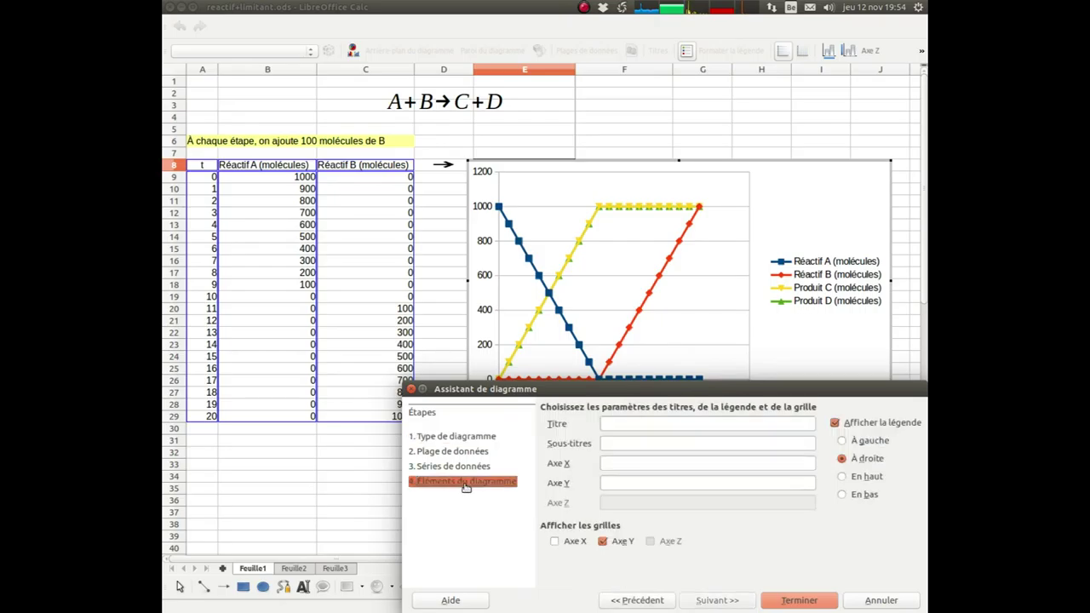
pyautogui.click(622, 424)
pyautogui.write('Diagramme de bilan')
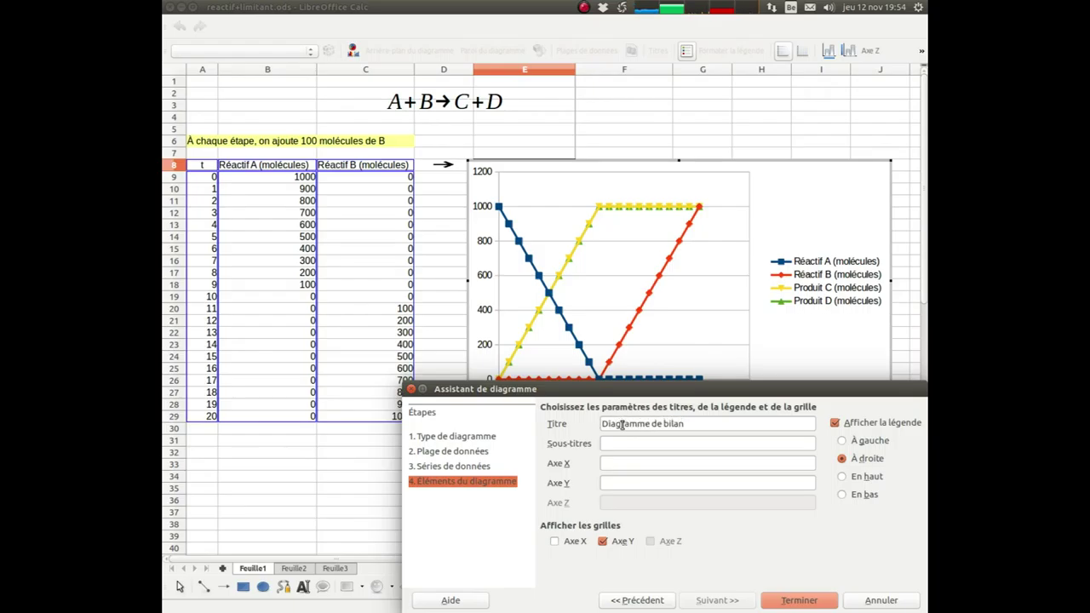
# - Set the chart subtitle to "A + B --> C + D"
pyautogui.click(633, 444)
pyautogui.write('A + b')
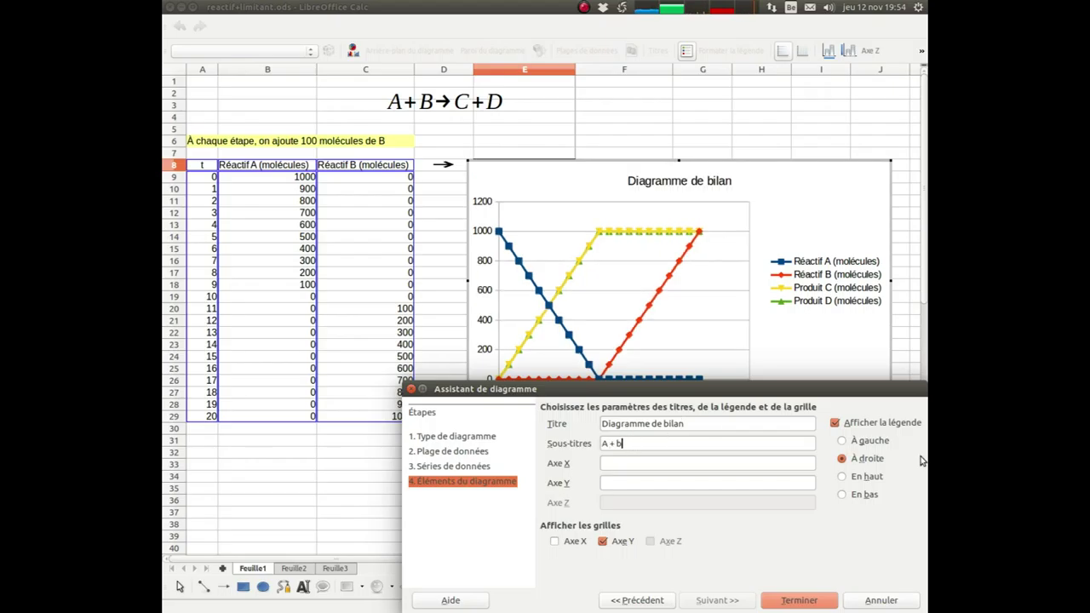
pyautogui.press('BackSpace')
pyautogui.write('B -')
pyautogui.write('-> C + d')
pyautogui.press('BackSpace')
pyautogui.write('D')
# - Title the X axis "Temps" and the Y axis "Quantité (molécules)", and finish creating the chart
pyautogui.click(647, 461)
pyautogui.moveTo(693, 393); pyautogui.dragTo(658, 314)
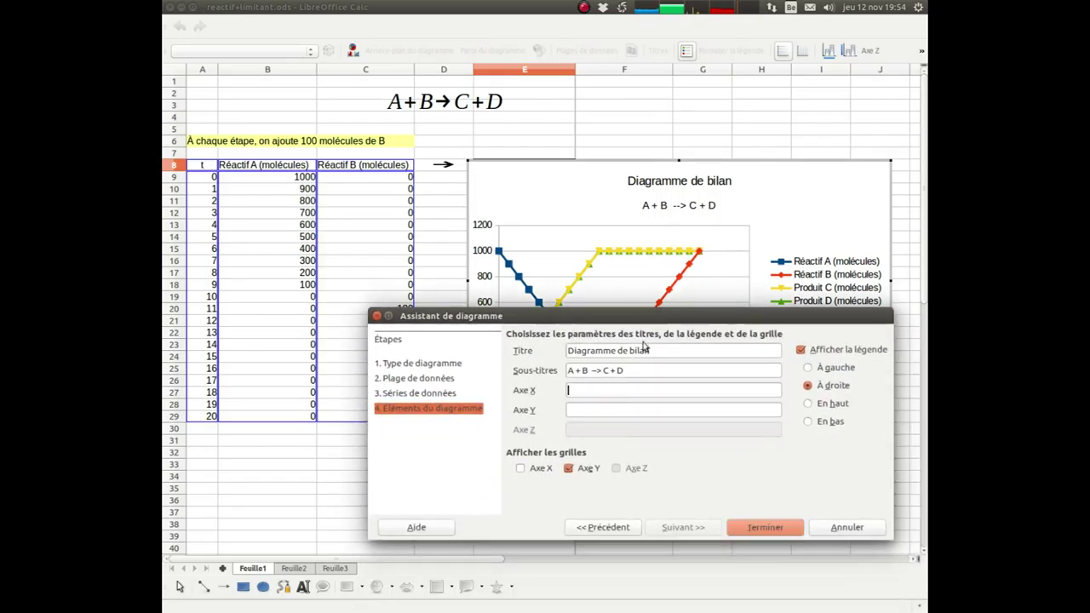
pyautogui.write('Temps')
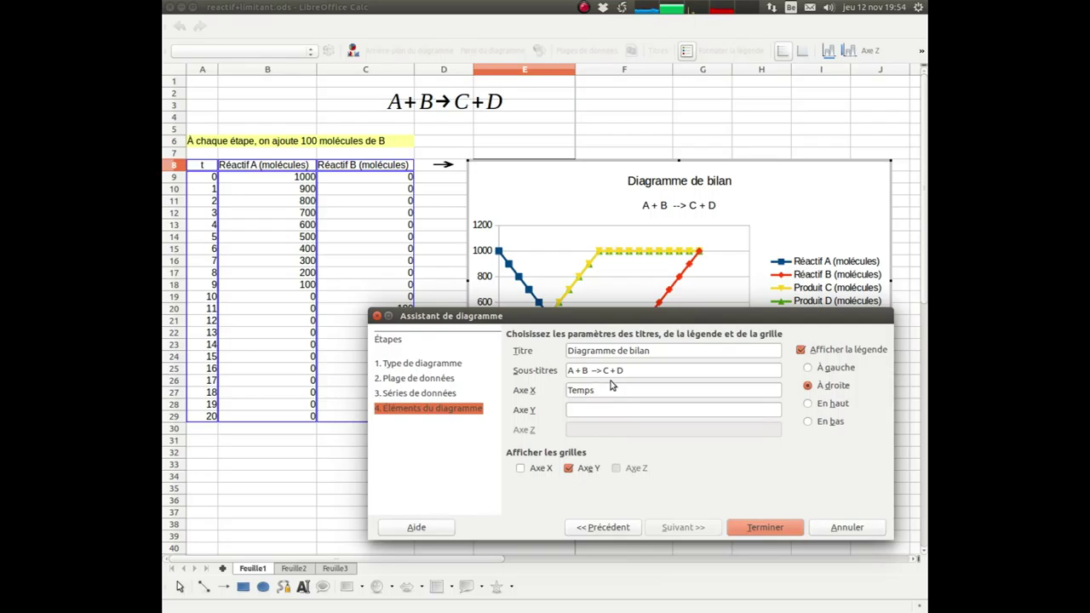
pyautogui.press('Tab')
pyautogui.write('Quantité (molé')
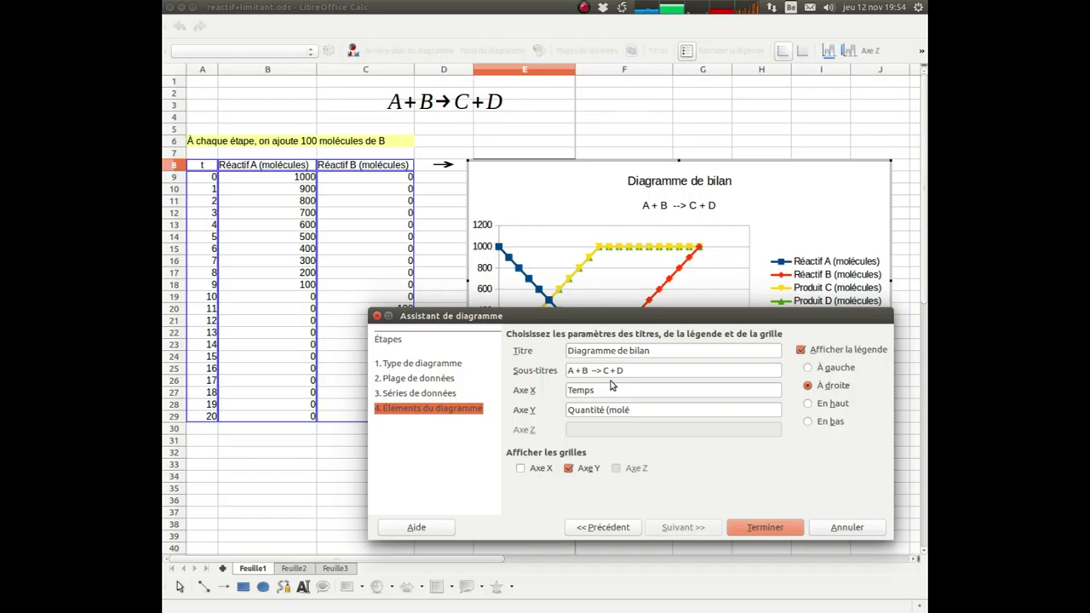
pyautogui.write('cules)')
pyautogui.moveTo(851, 316); pyautogui.dragTo(833, 341)
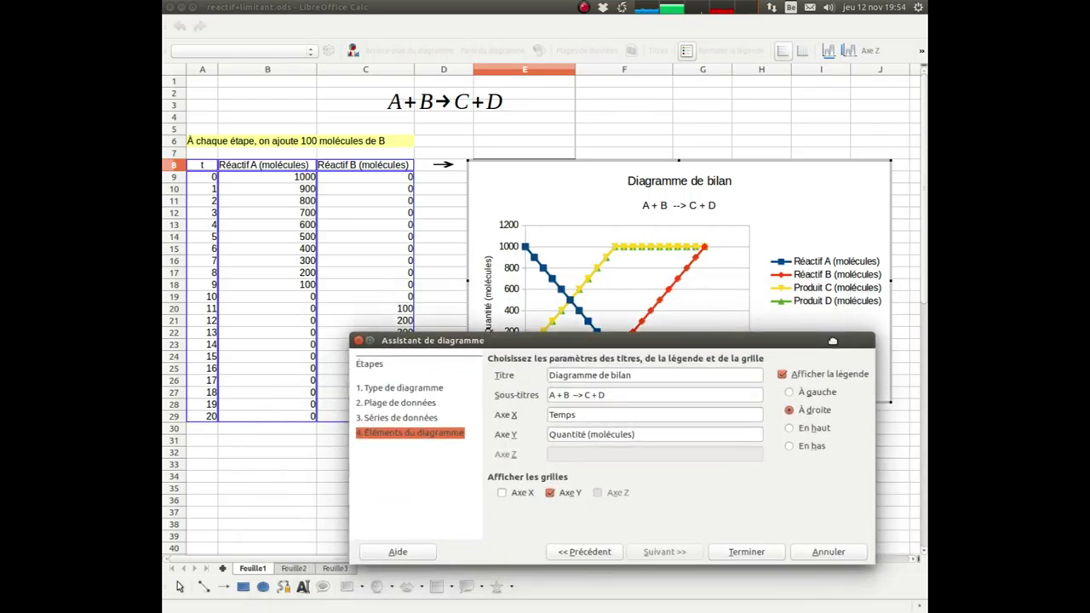
pyautogui.click(741, 553)
# - Leave chart editing and enlarge the inserted chart outward from its lower-left corner
pyautogui.click(457, 465)
pyautogui.click(480, 406)
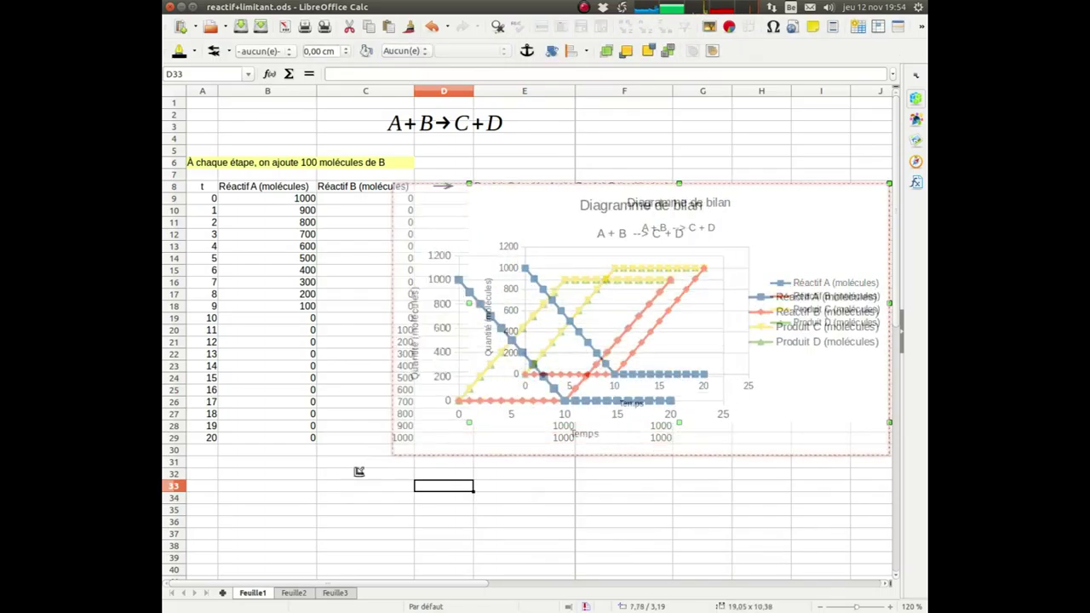